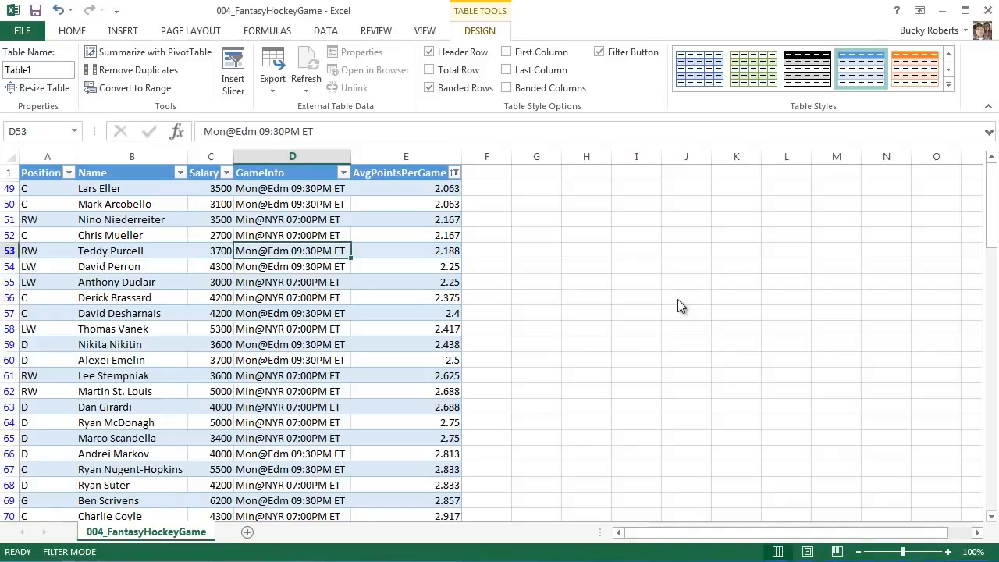
Apply the dark blue banded style at the end of the first Medium row to the player table.
click(371, 298)
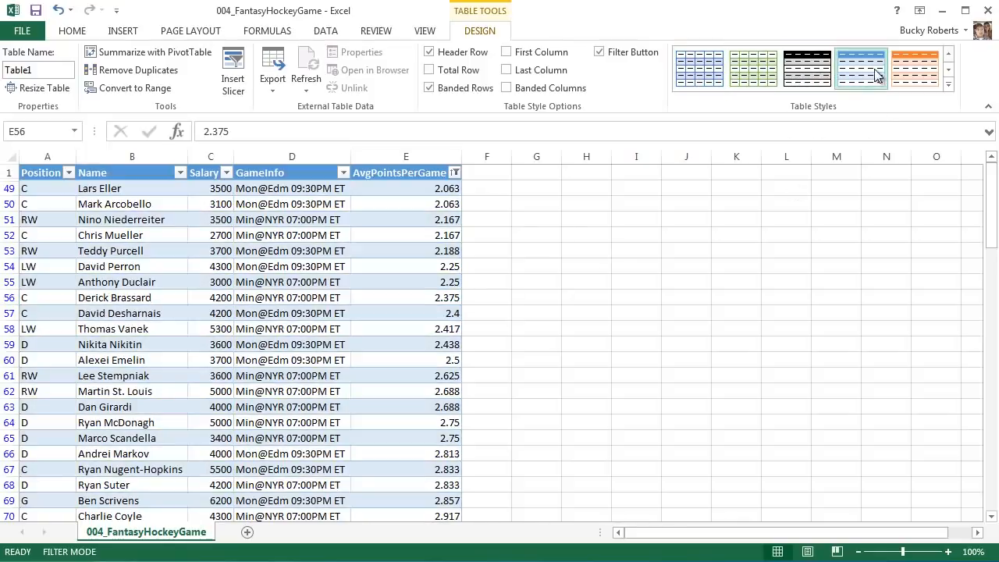
click(949, 85)
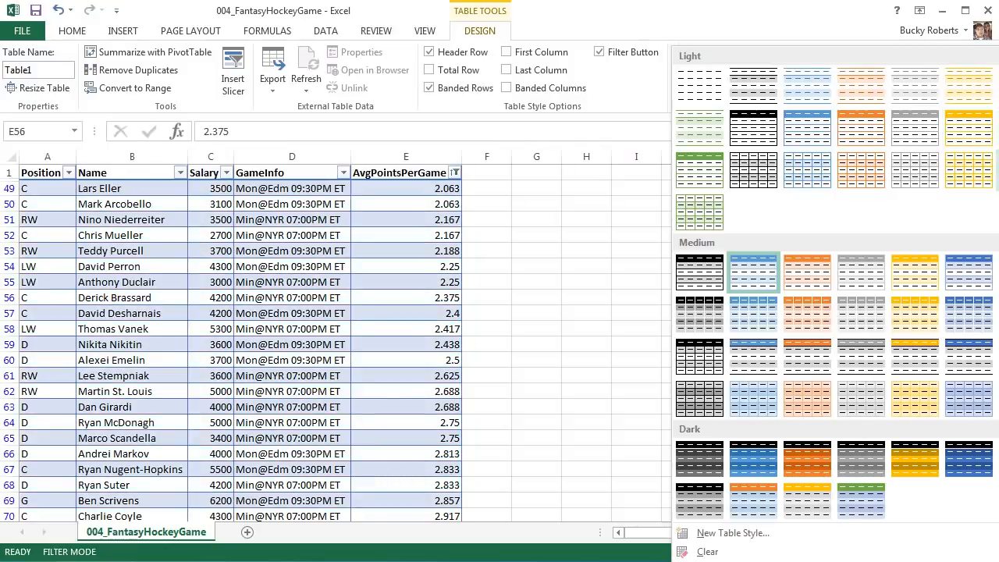
click(970, 275)
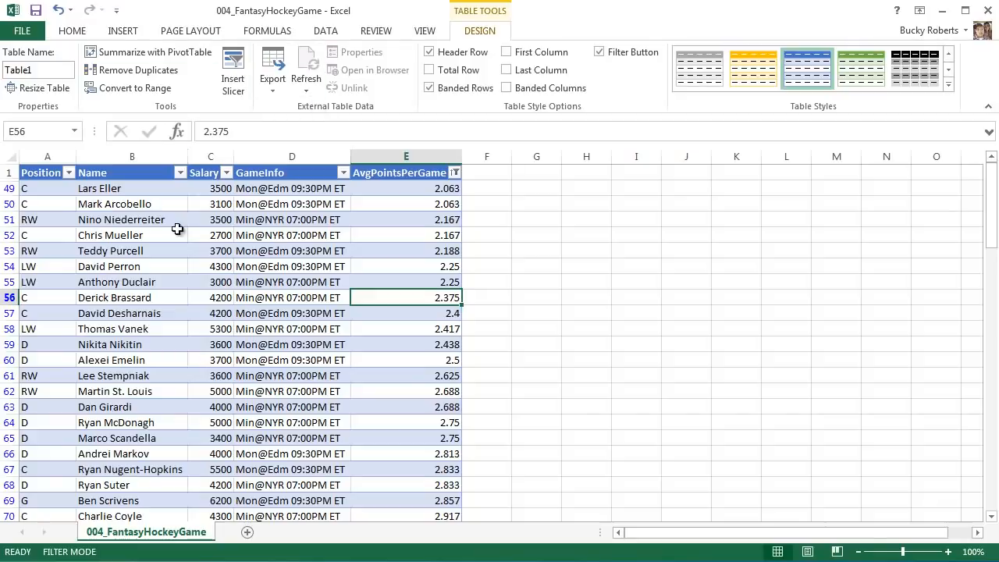
Apply the Ion theme to the workbook.
click(191, 31)
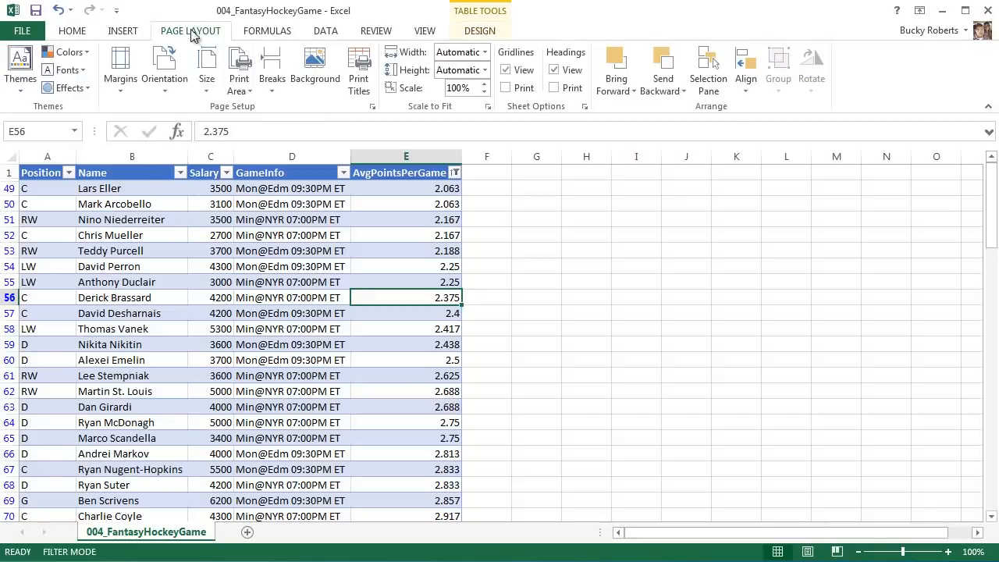
click(20, 92)
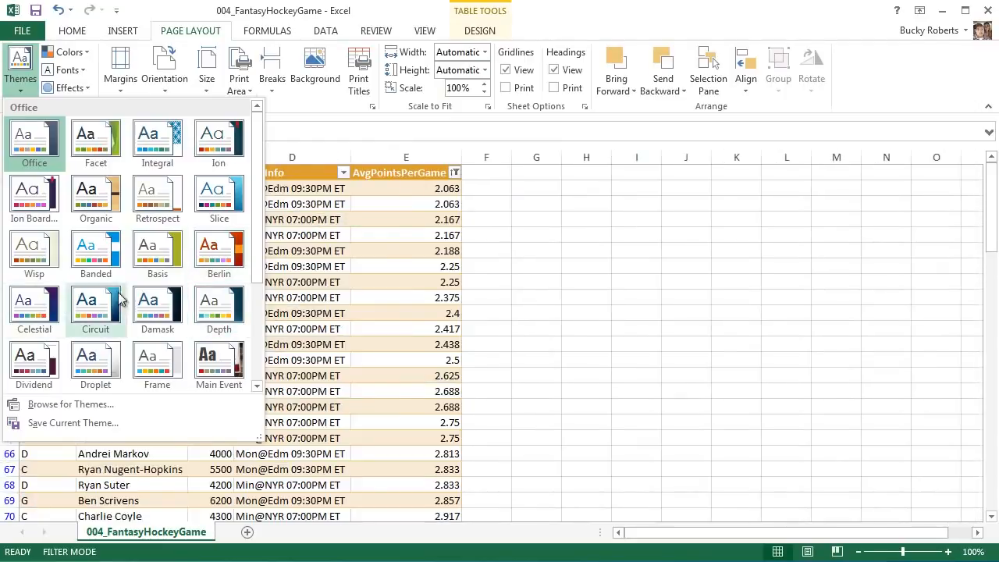
click(218, 141)
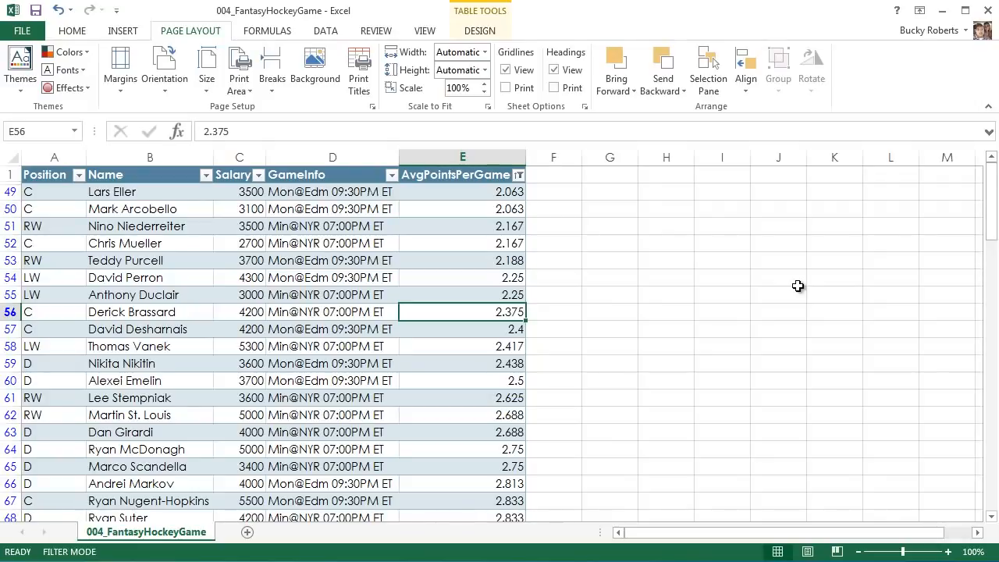
Toggle the table's header row off and back on.
click(482, 31)
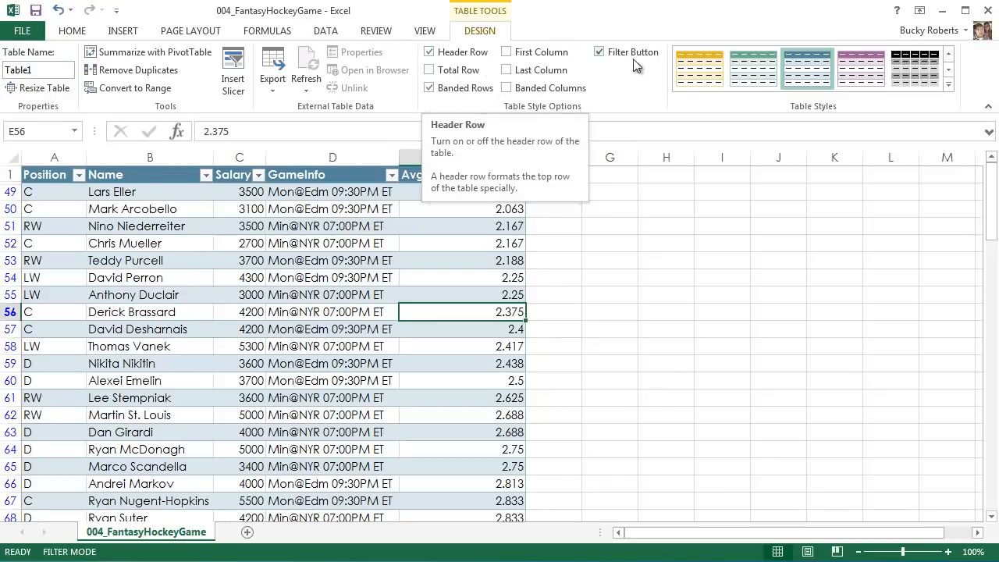
click(433, 56)
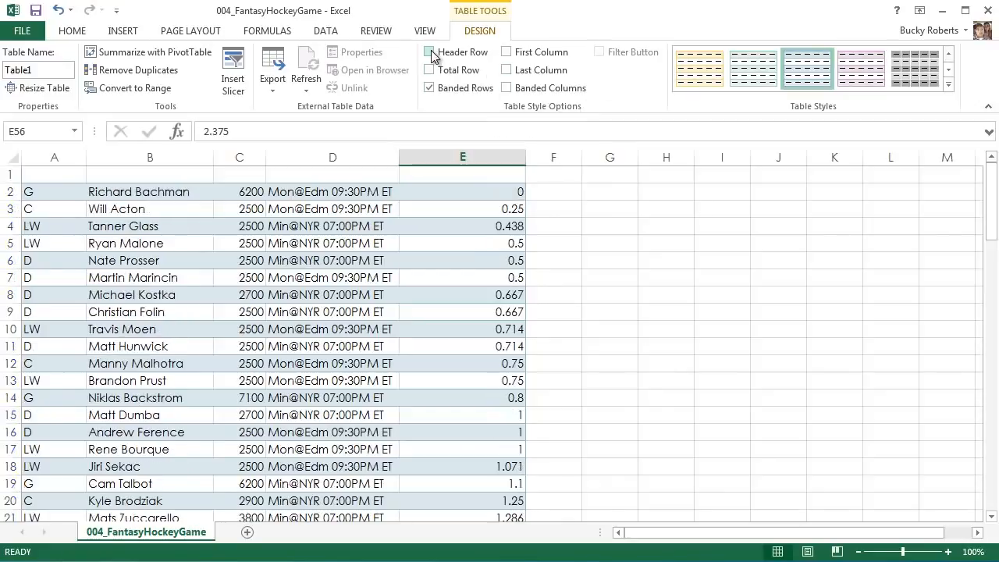
click(433, 56)
click(431, 53)
click(431, 52)
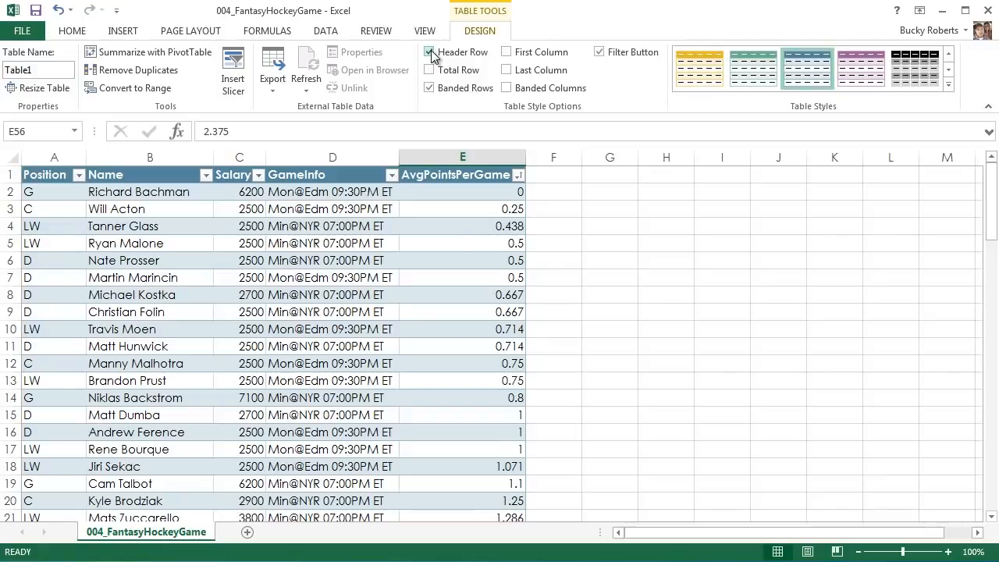
click(432, 57)
click(431, 53)
Toggle the table's banded rows off and back on, and do the same with its filter buttons.
click(430, 89)
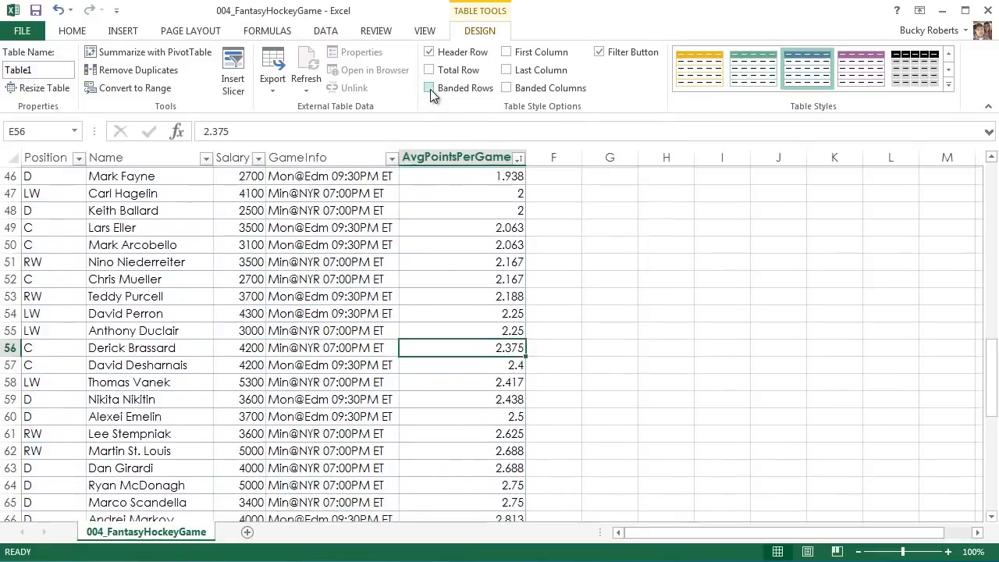
scroll(413, 290, up, 15)
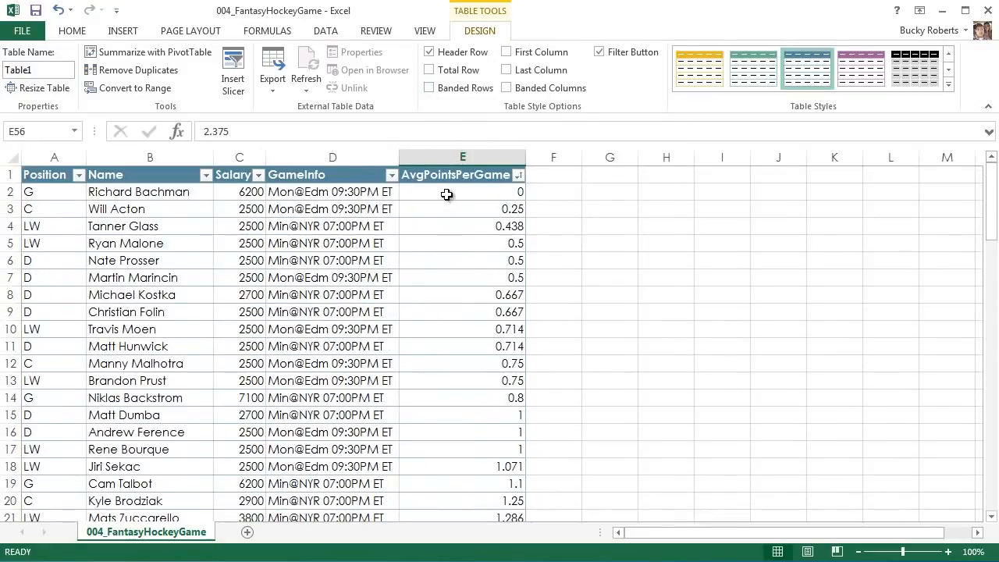
click(446, 194)
click(429, 89)
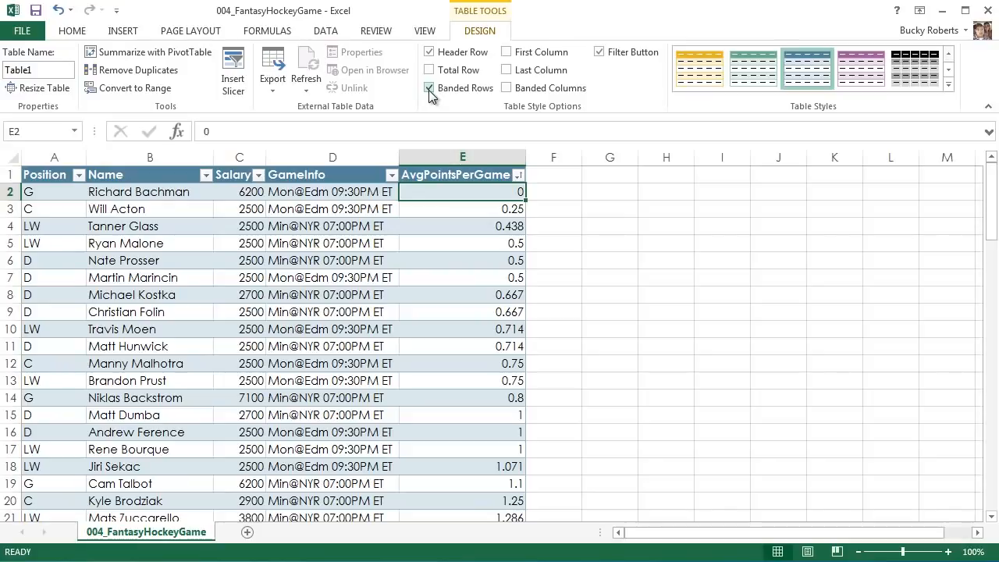
click(429, 88)
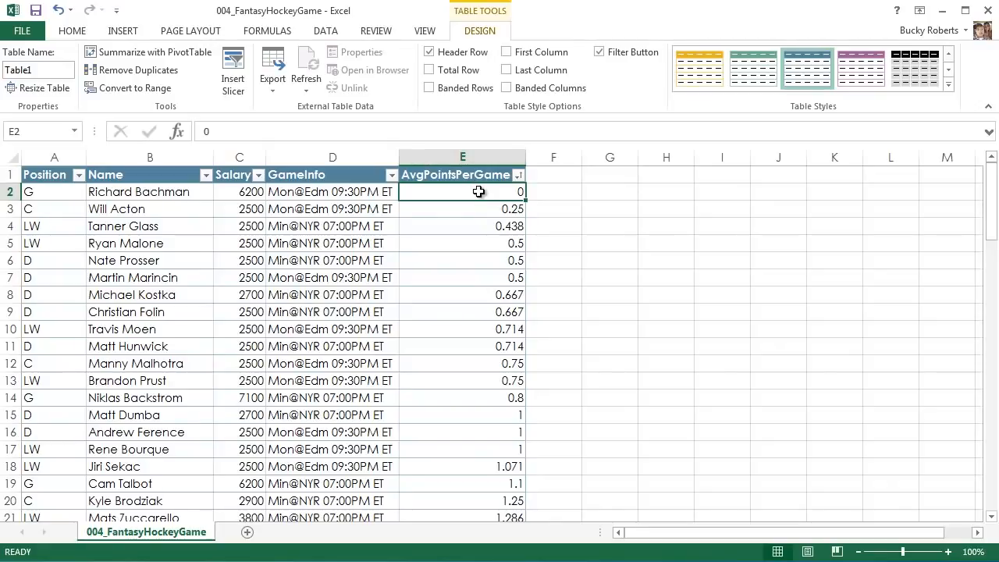
click(429, 88)
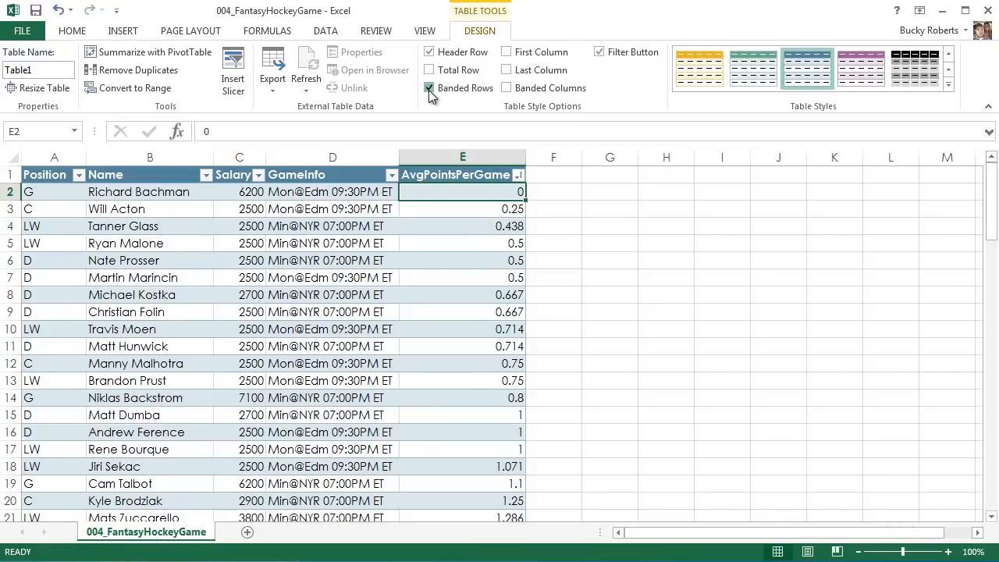
click(430, 88)
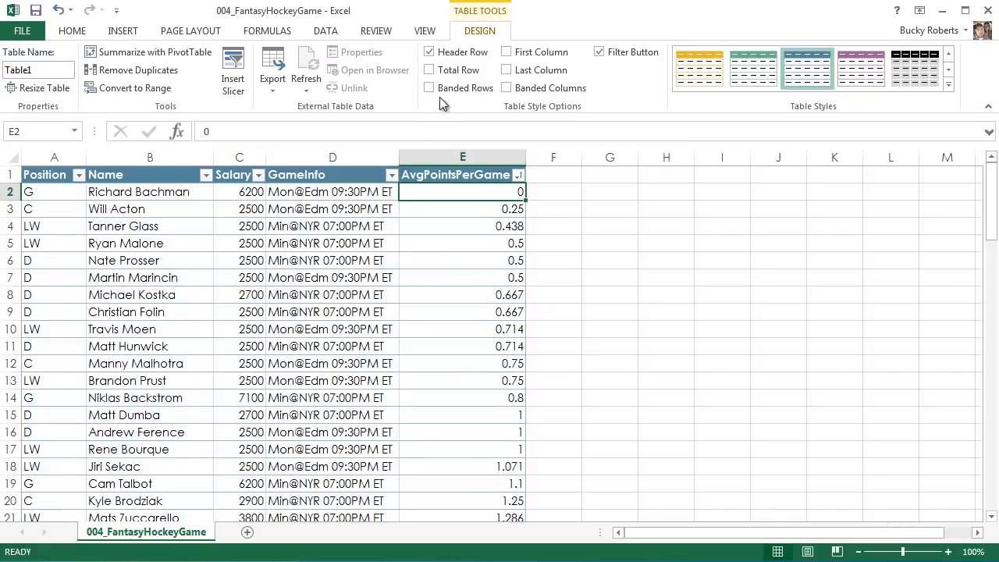
click(430, 88)
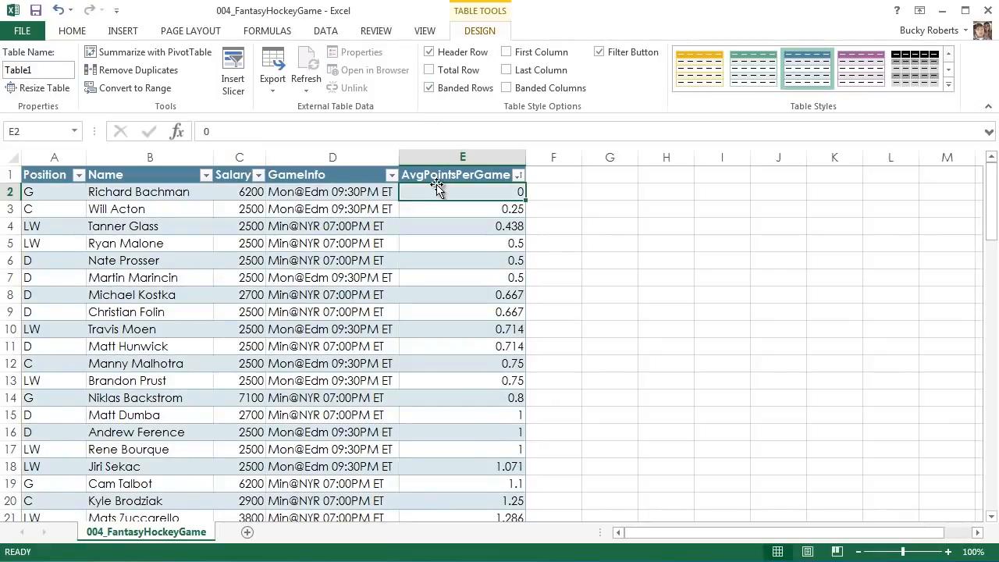
click(599, 53)
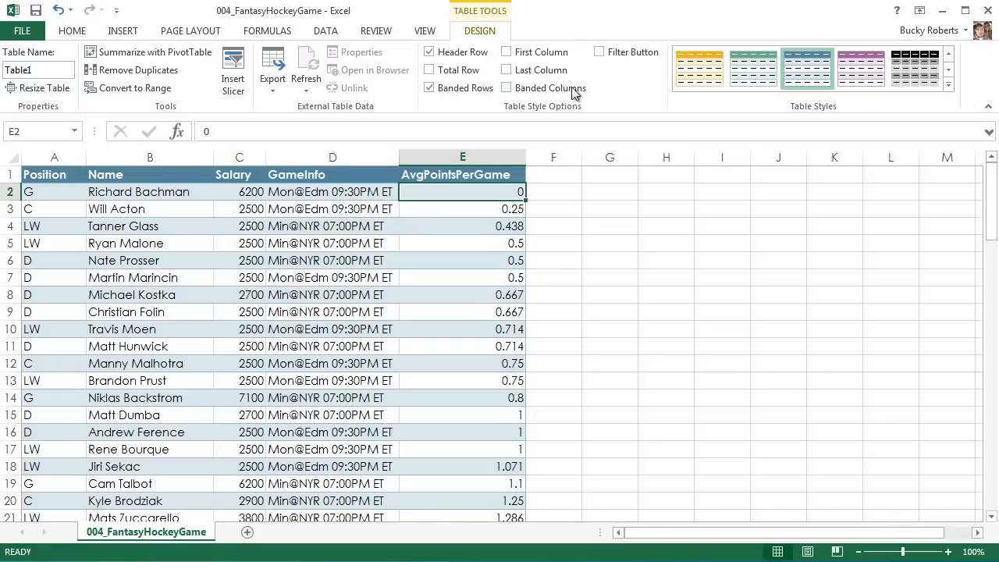
click(600, 52)
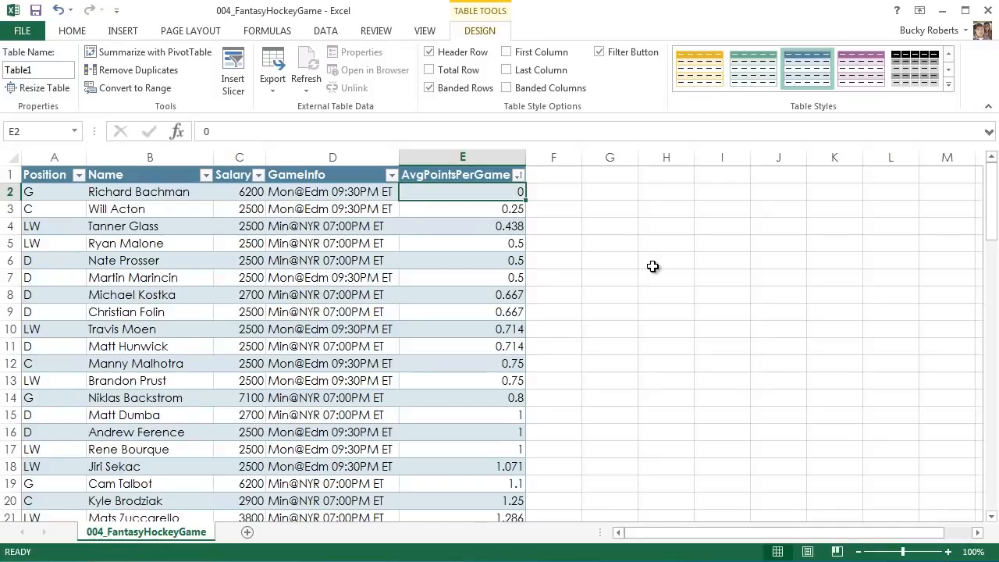
Start a new custom table style and select the First Column Stripe as the element to format.
click(947, 85)
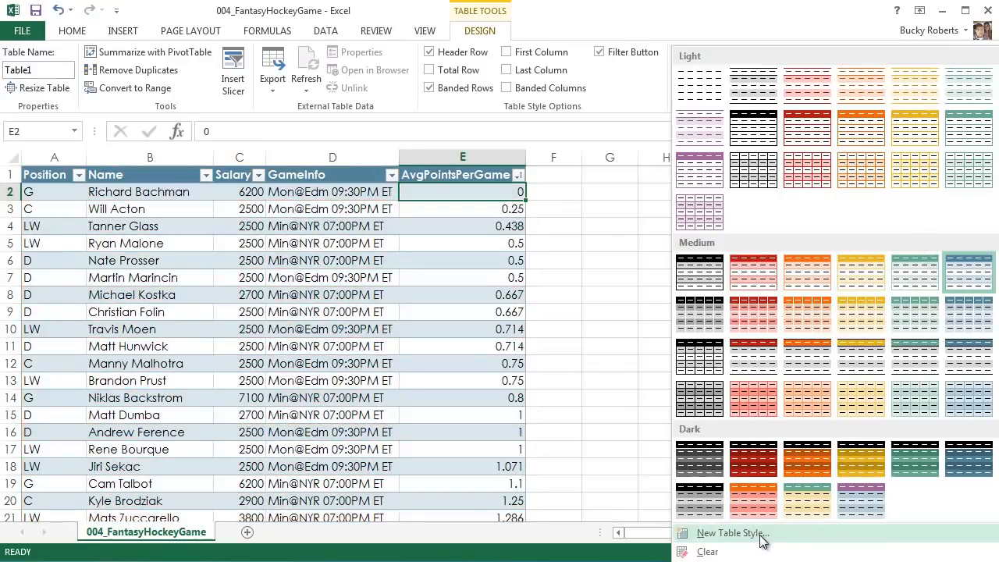
click(716, 535)
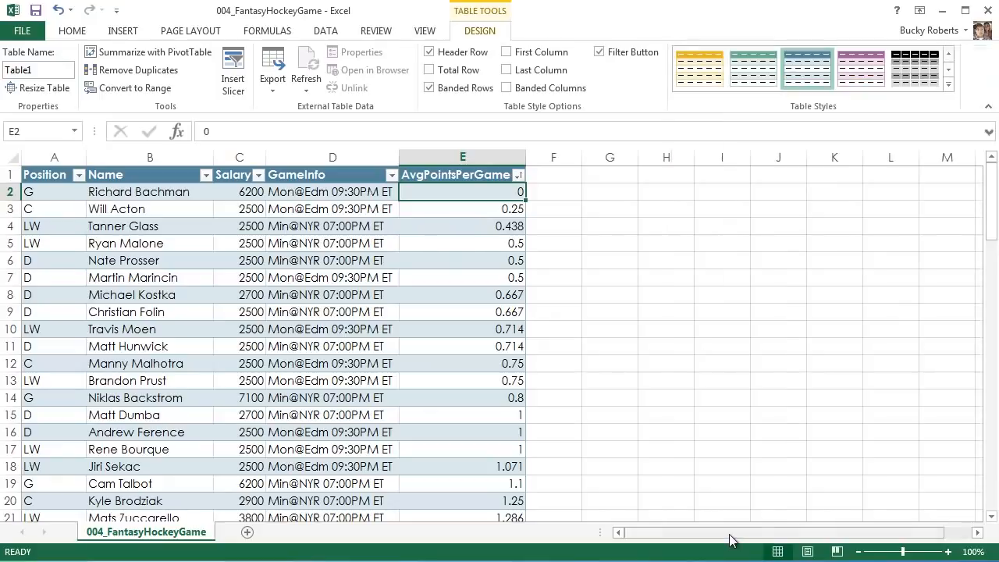
click(503, 253)
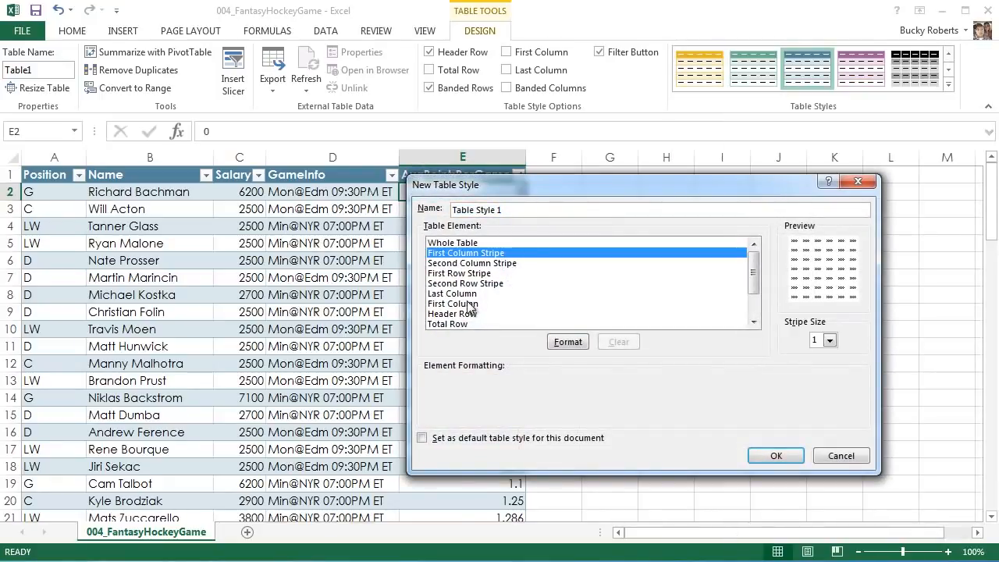
click(469, 303)
click(488, 254)
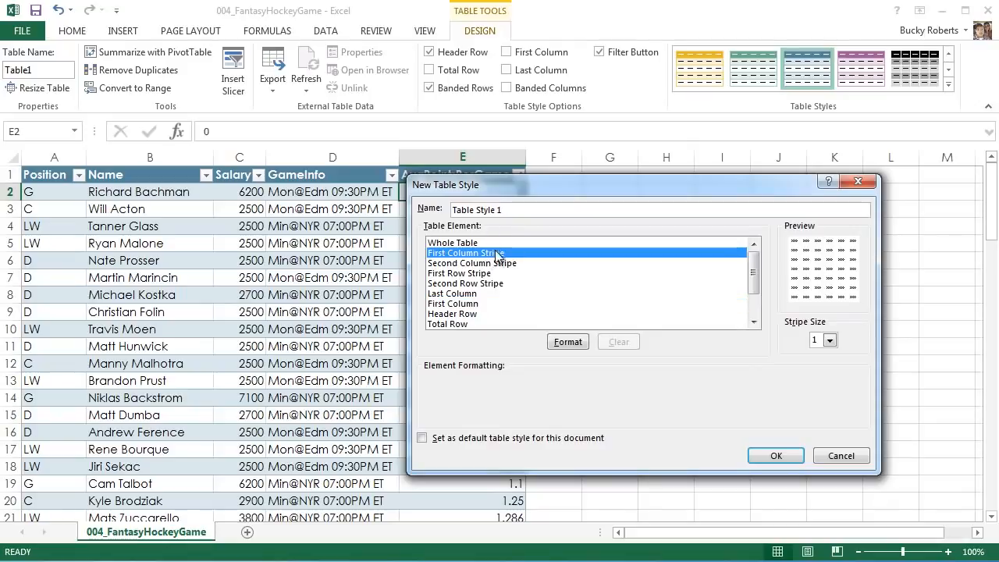
Review the Font, Border and Fill formatting options for the First Column Stripe and close them without changes.
click(568, 341)
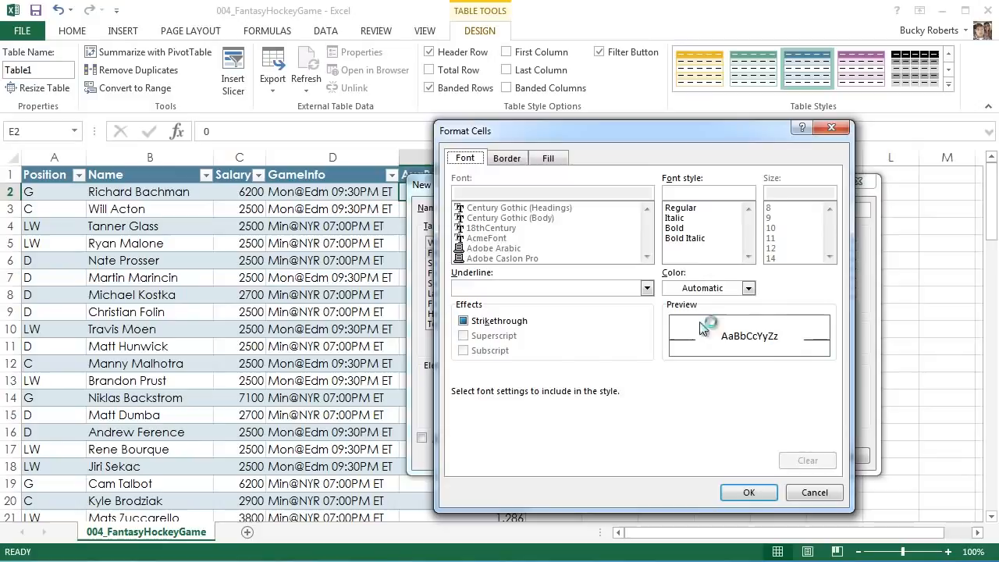
click(511, 161)
click(471, 160)
click(513, 160)
click(551, 159)
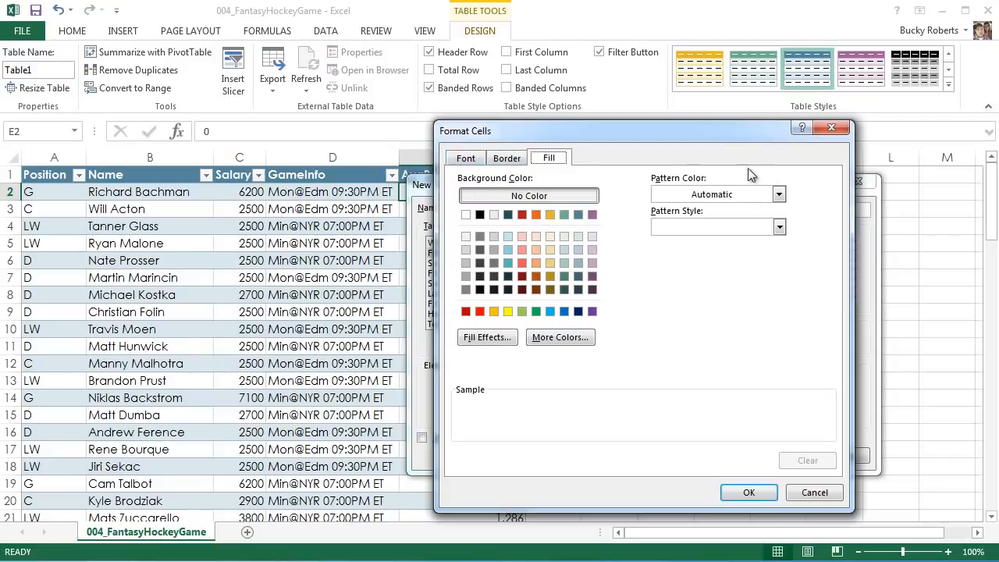
click(824, 133)
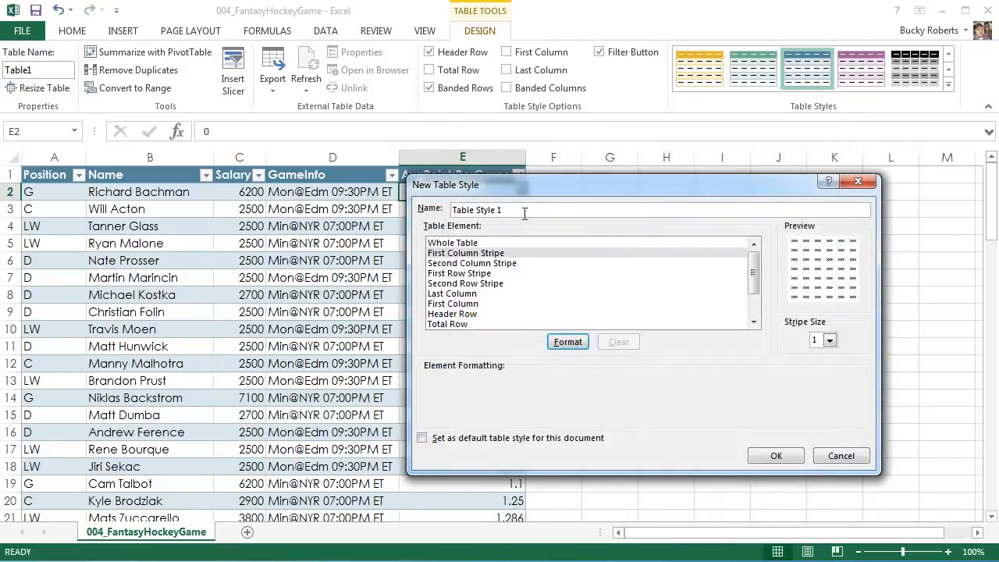
Discard the new table style and look over the available styles without applying one.
drag(525, 213, 434, 213)
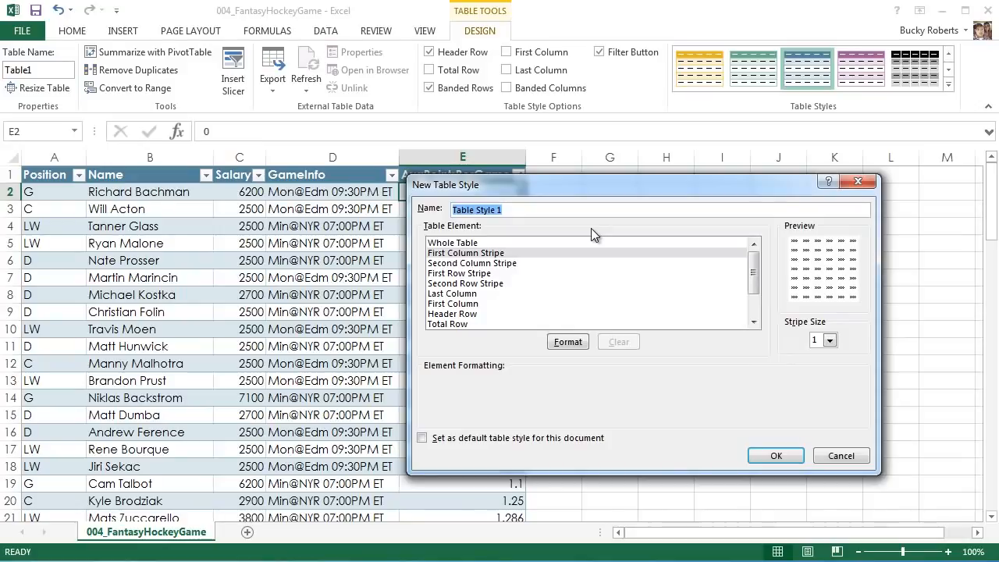
click(859, 182)
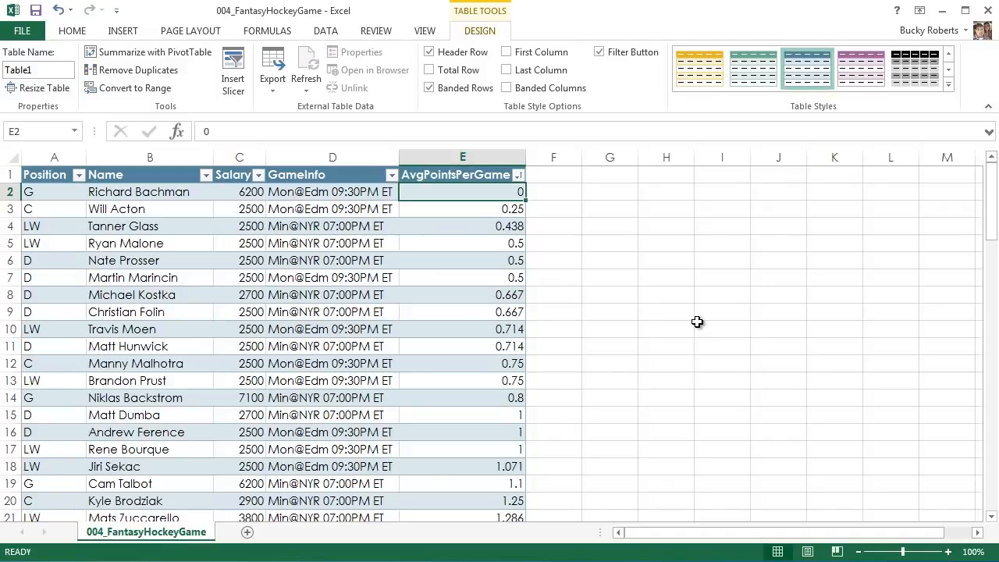
click(947, 86)
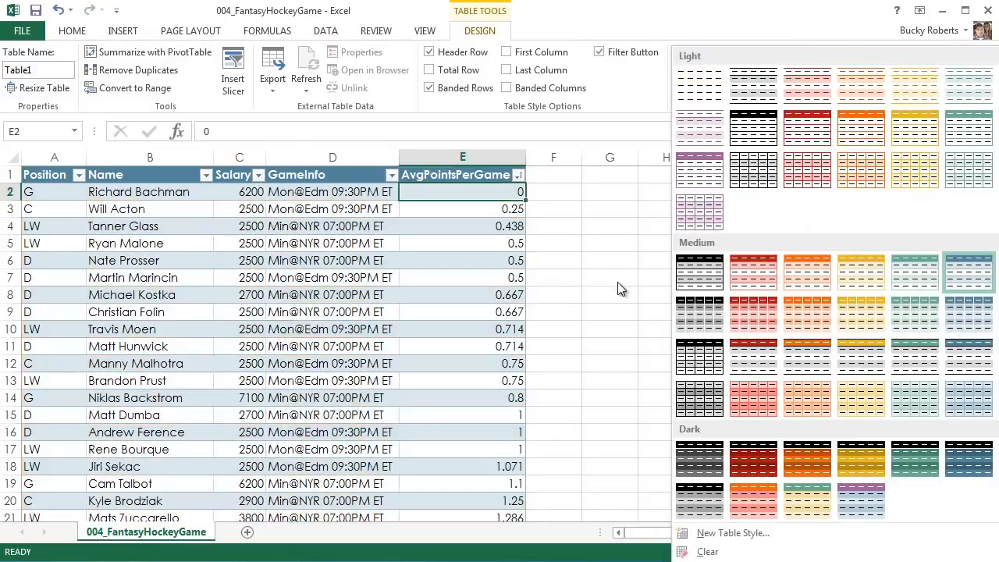
click(614, 282)
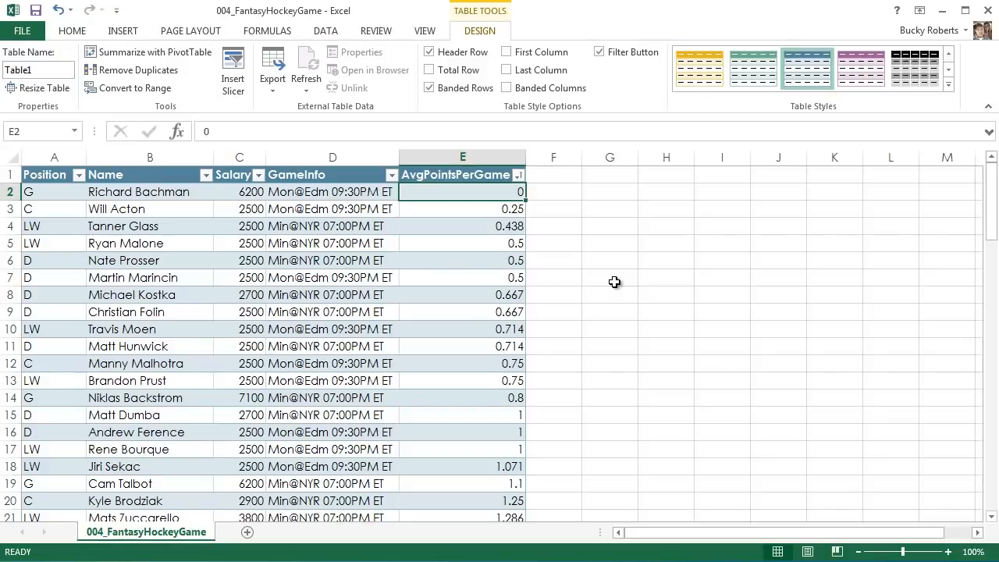
Compare the commands offered for cells inside and outside the table, finishing with header cells A1:E1 selected.
click(123, 225)
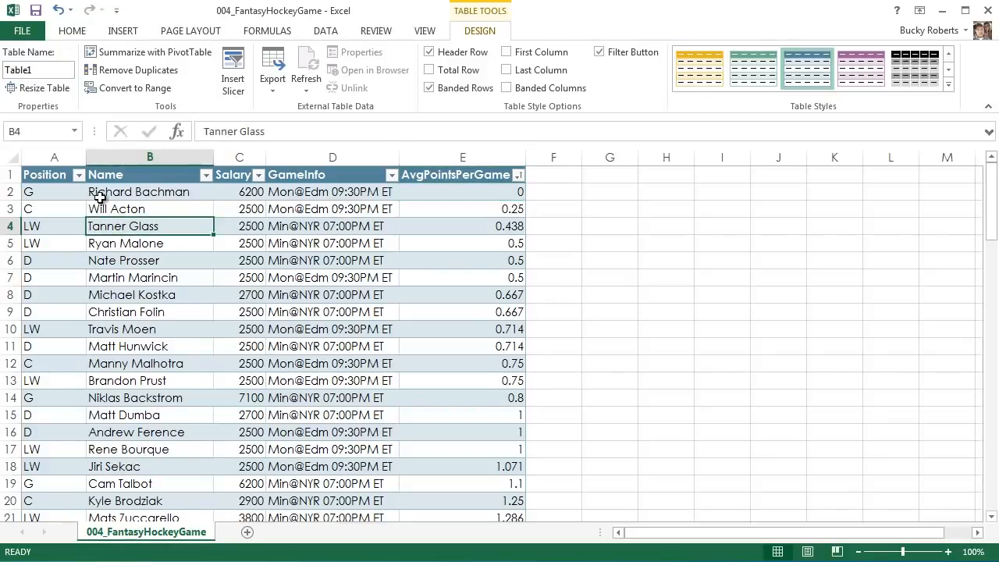
click(743, 277)
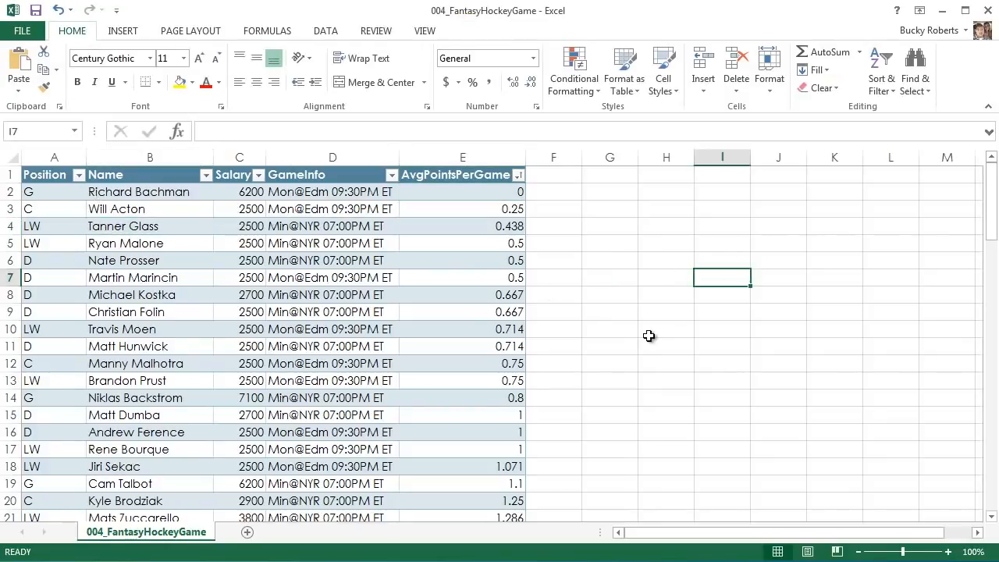
click(377, 281)
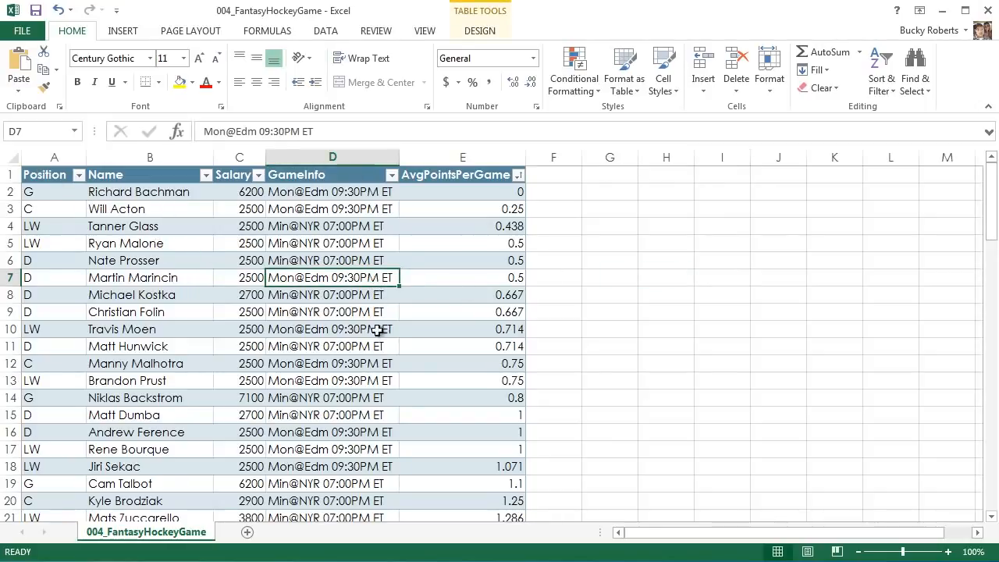
click(571, 266)
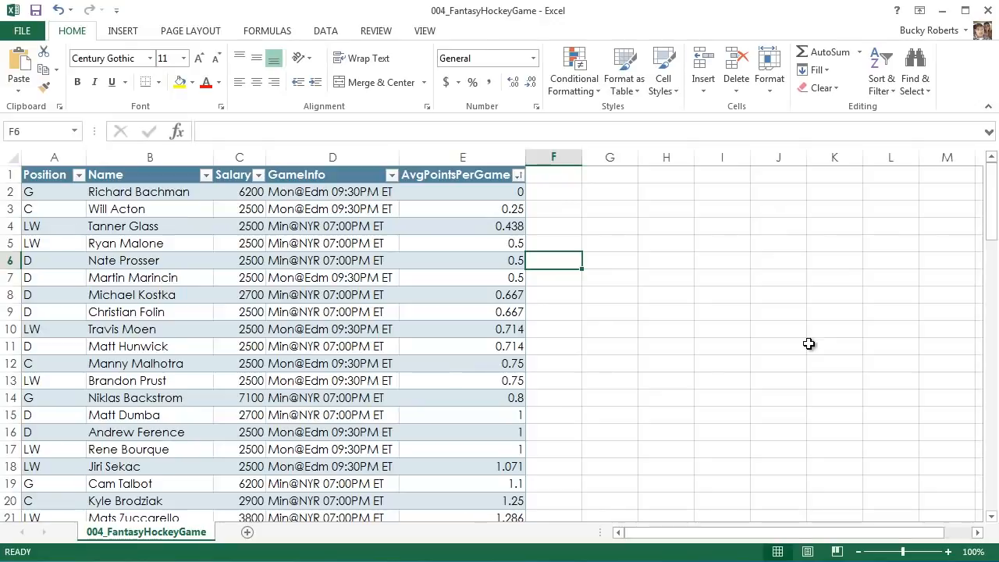
click(121, 345)
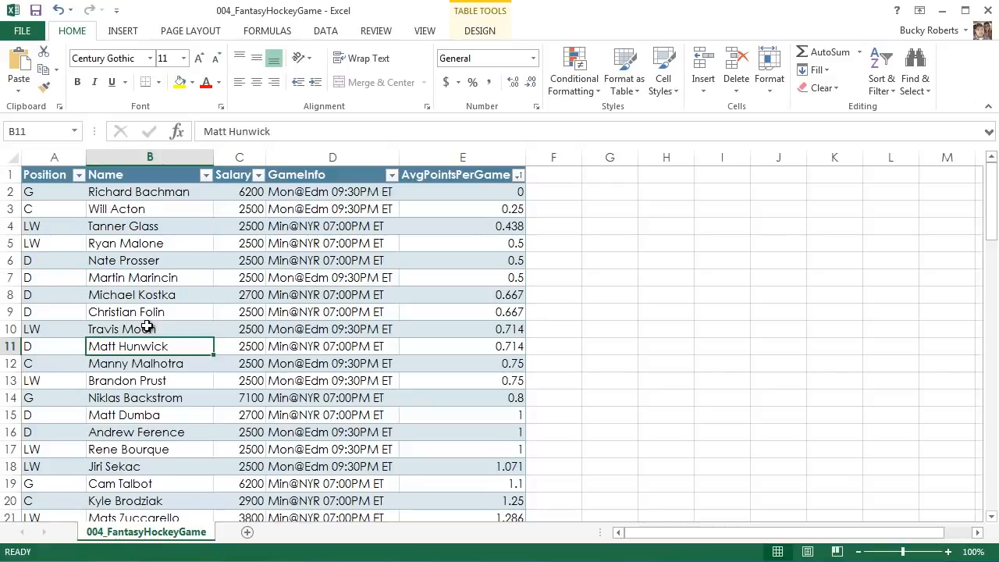
click(646, 312)
drag(70, 181, 448, 98)
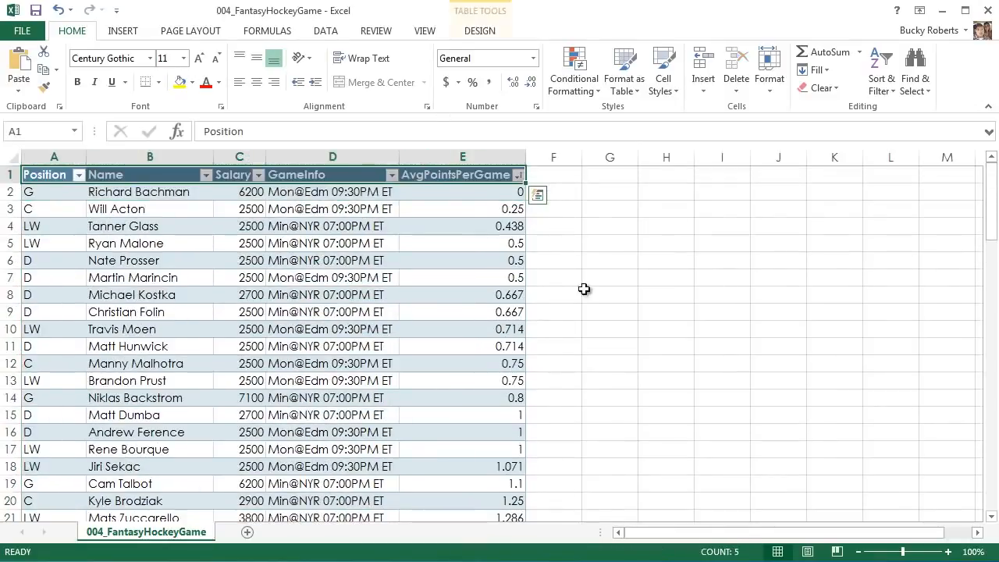
Look through the player rows down the table and return to the header row.
click(647, 299)
scroll(428, 309, down, 8)
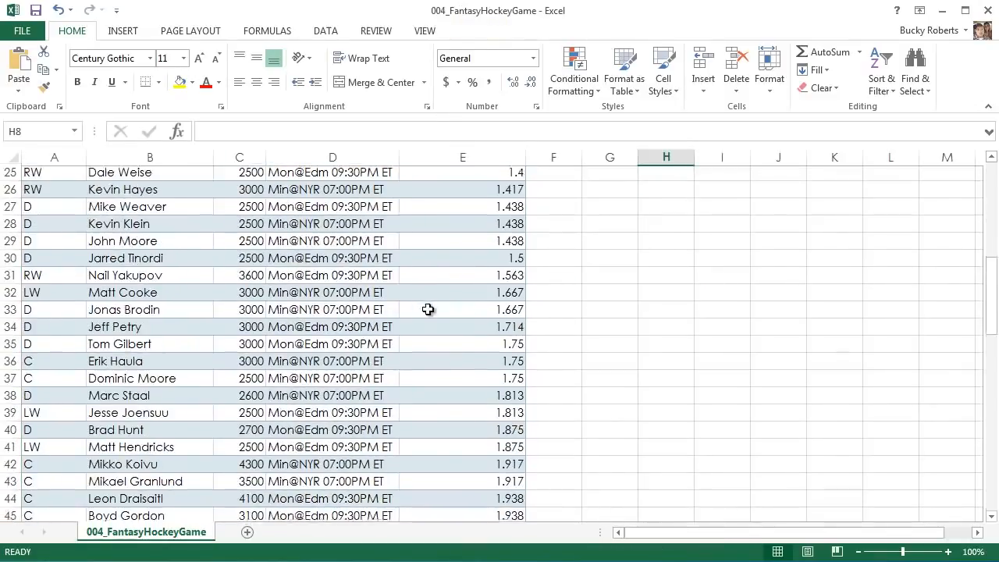
scroll(428, 309, down, 12)
scroll(429, 316, up, 14)
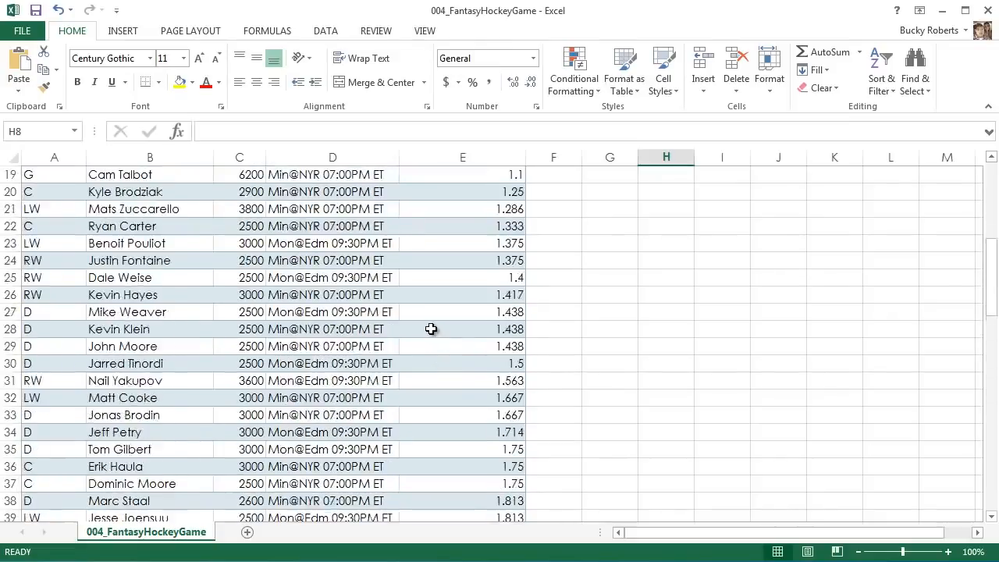
scroll(431, 328, up, 6)
scroll(428, 328, down, 11)
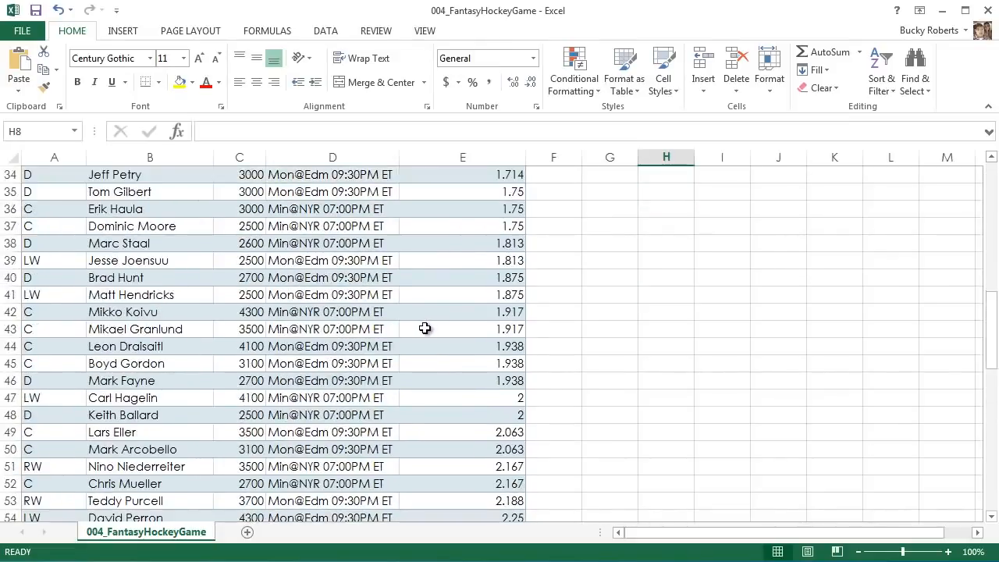
scroll(424, 329, down, 7)
scroll(408, 330, up, 18)
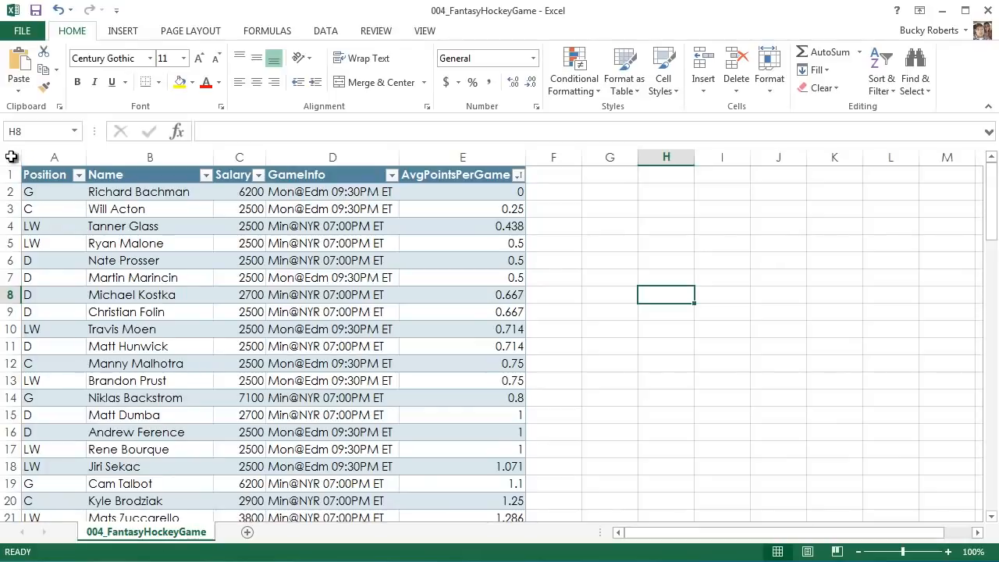
Select the whole worksheet, then only the table's data rows, and check how far the selection extends.
click(13, 157)
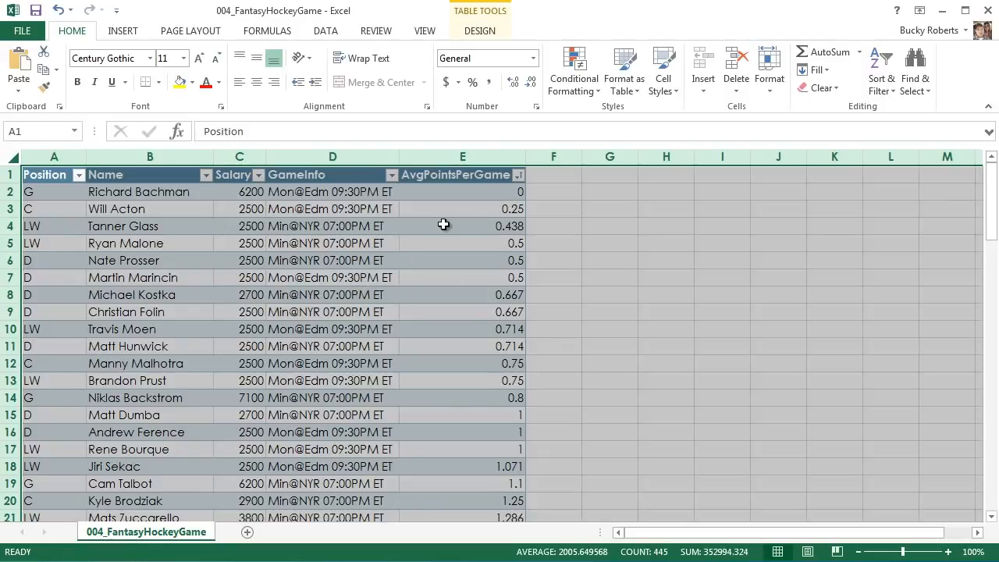
click(754, 272)
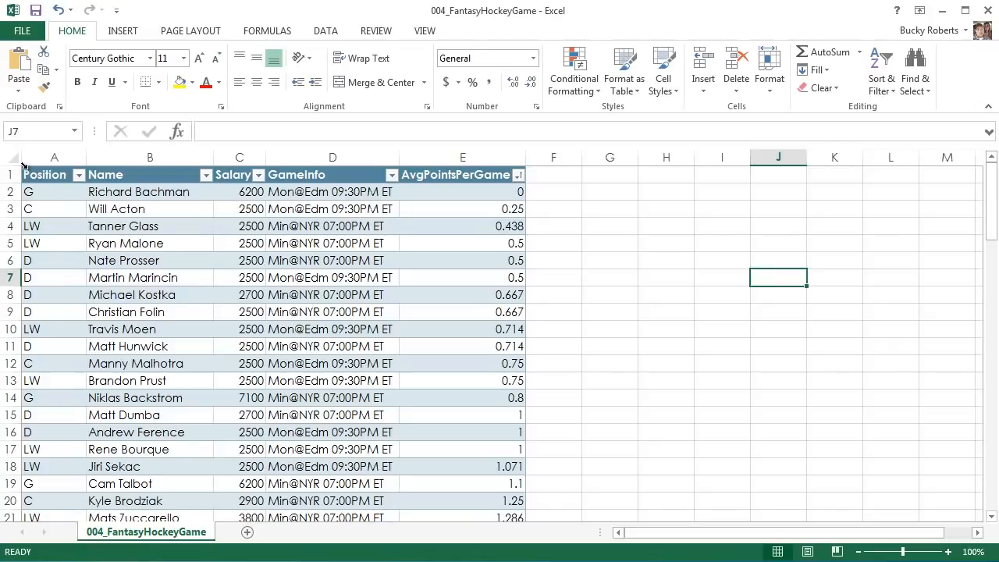
click(23, 164)
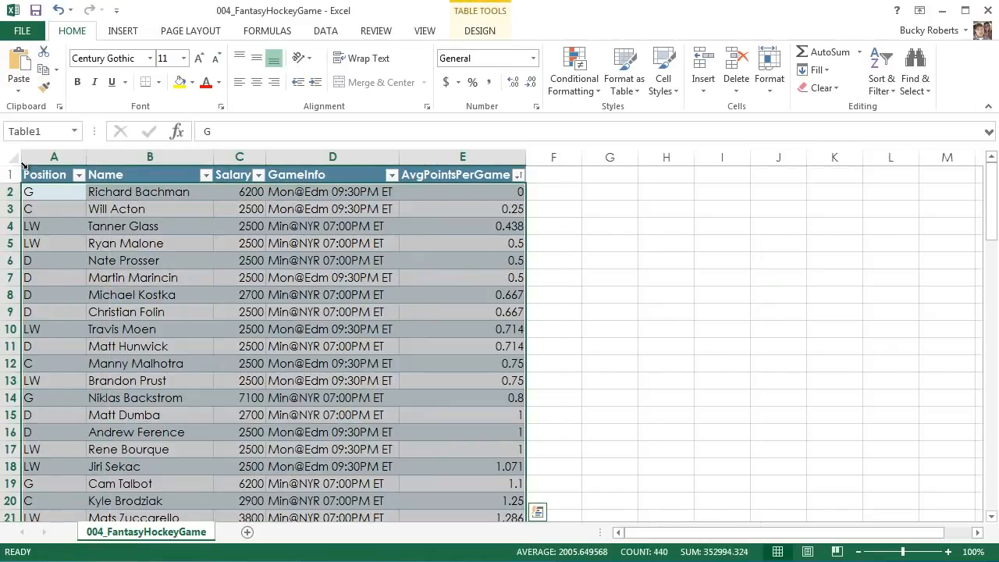
scroll(464, 328, down, 9)
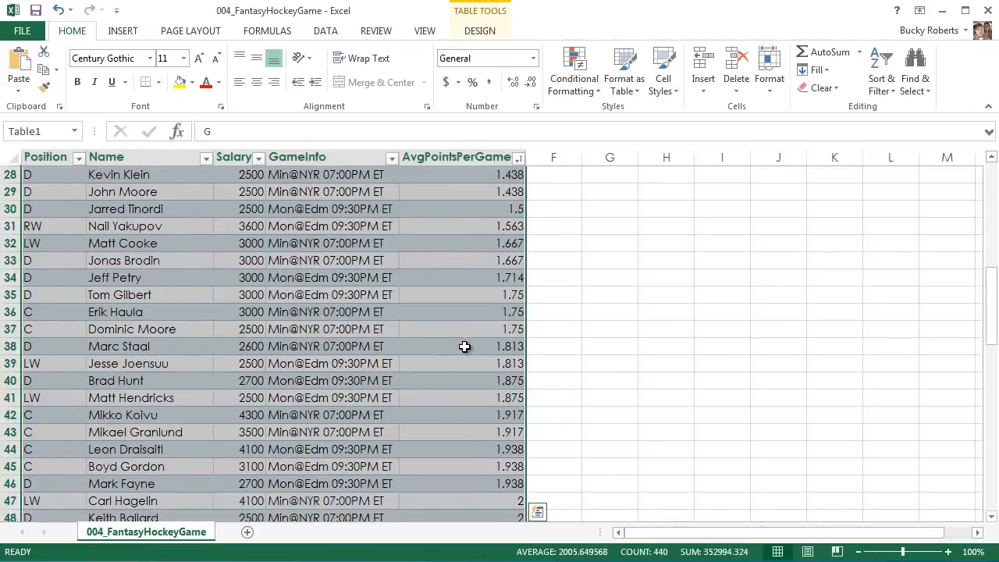
scroll(465, 345, down, 7)
scroll(460, 359, up, 16)
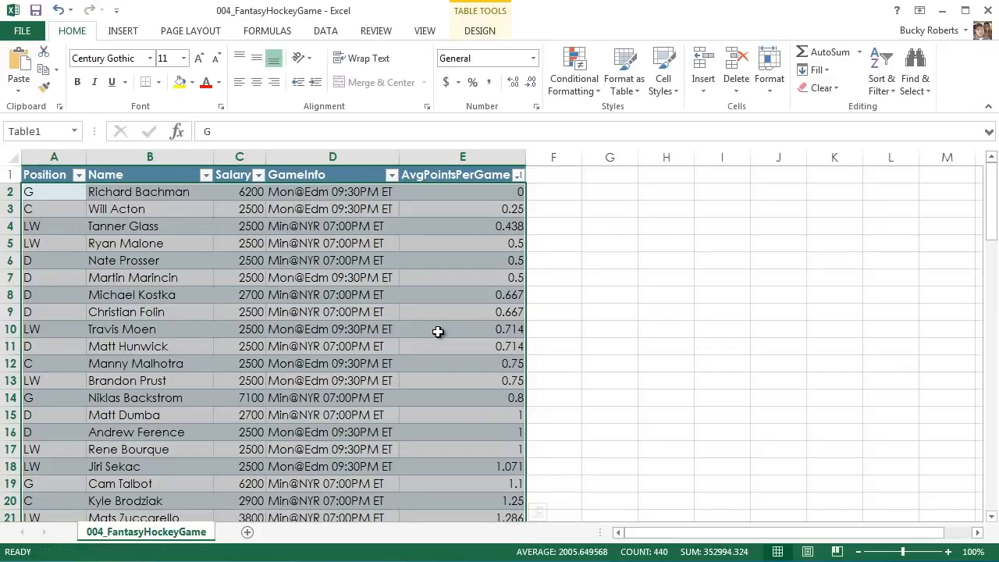
Try moving the table's data rows without the headers to start at G1, and undo the move.
drag(438, 332, 619, 178)
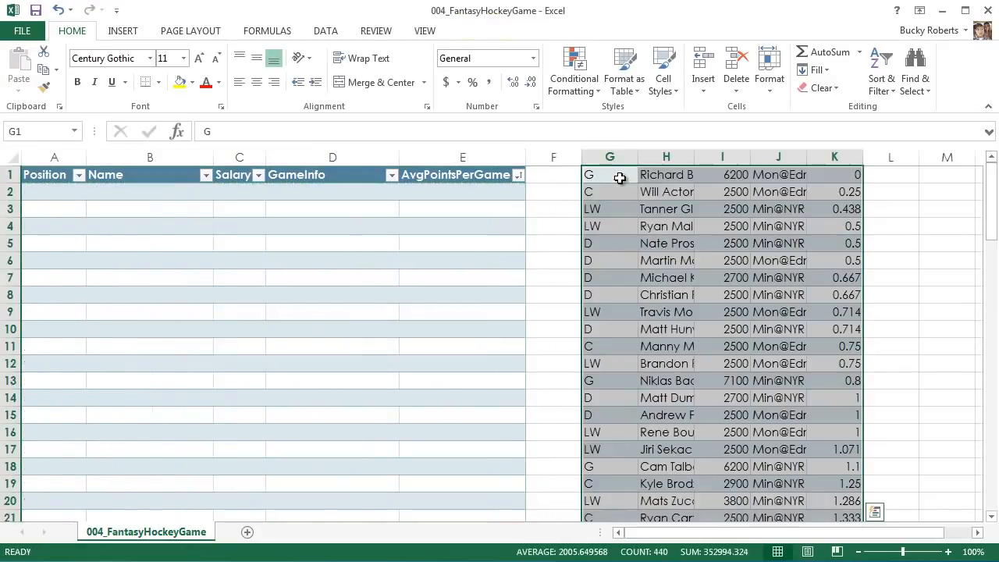
key(ctrl+z)
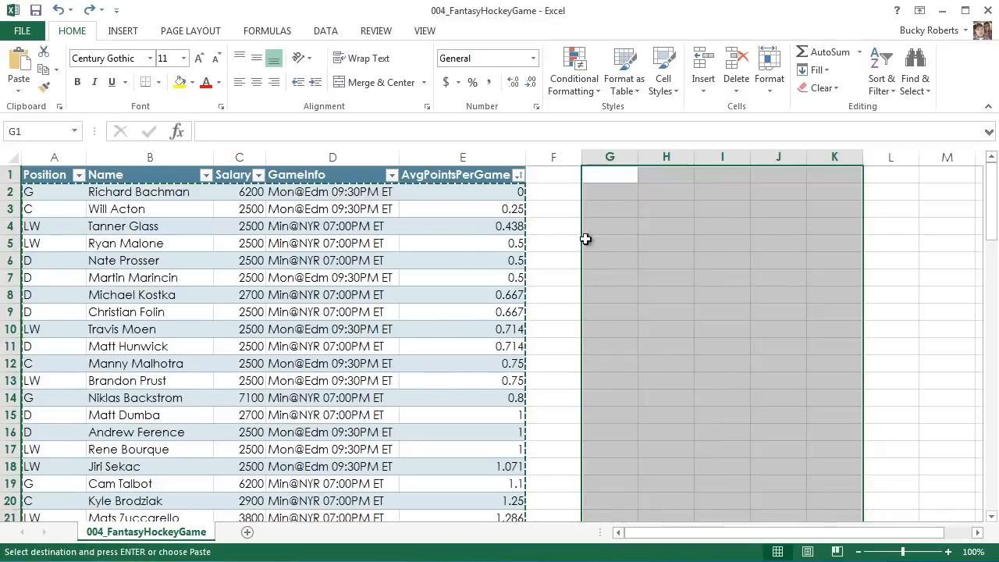
click(544, 231)
key(Escape)
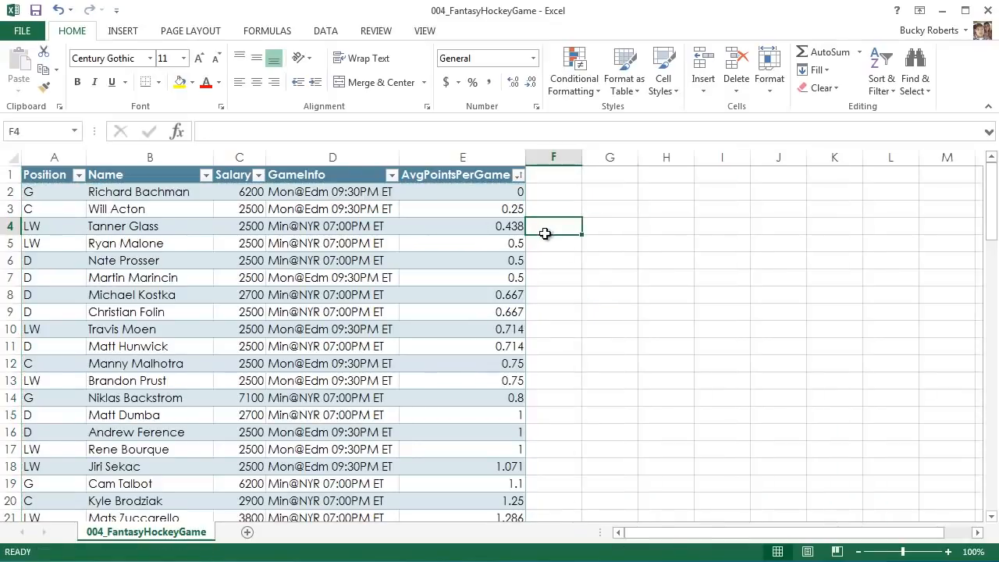
click(594, 283)
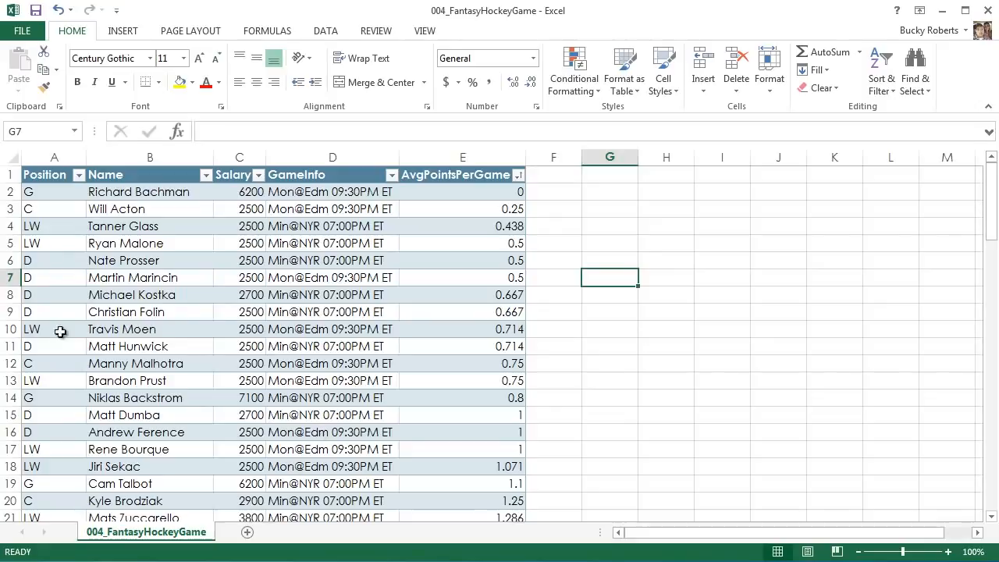
Try moving the table's data rows without the headers to start at G3, and undo the move.
click(22, 164)
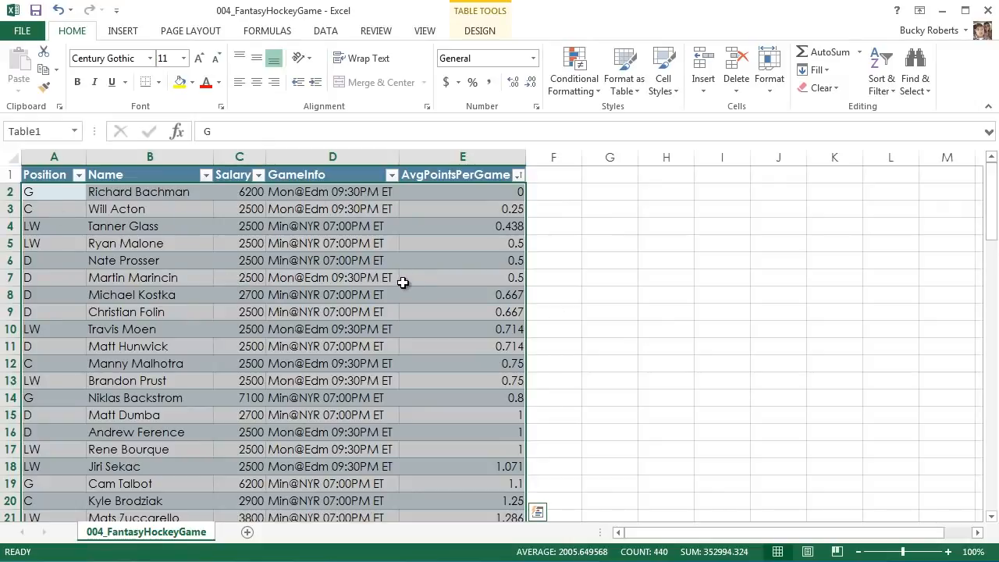
key(ctrl+c)
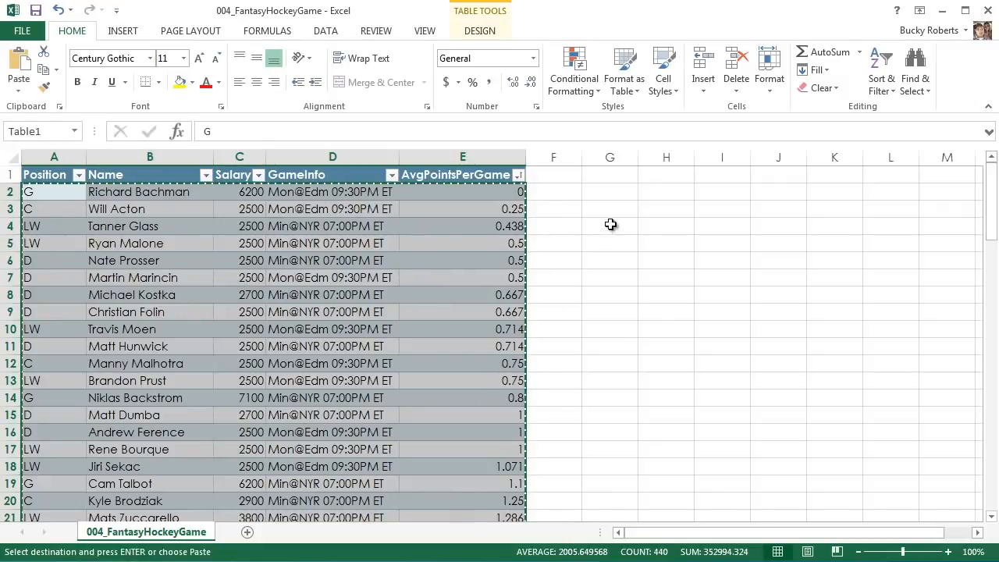
click(634, 208)
key(ctrl+v)
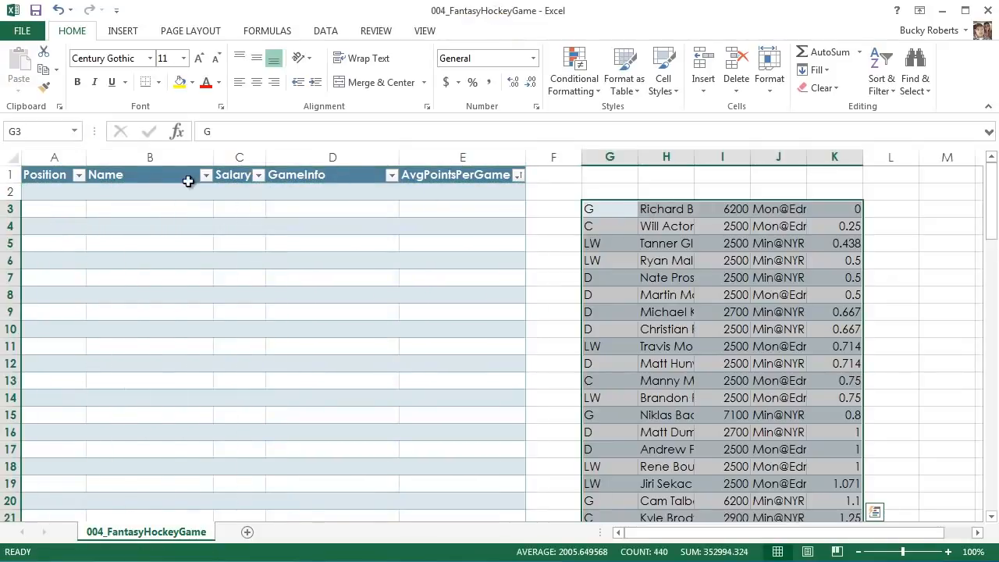
drag(49, 175, 477, 514)
click(565, 269)
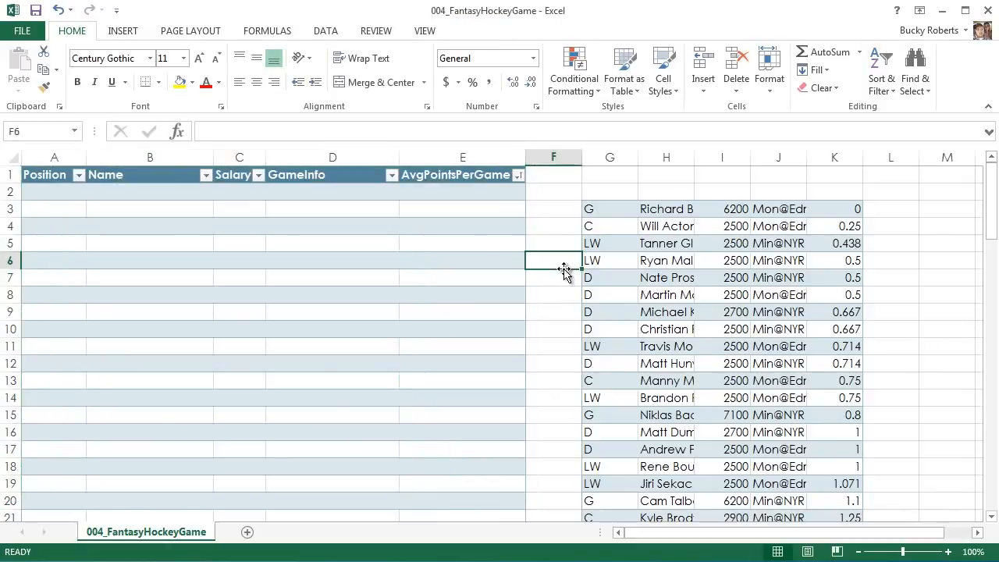
key(ctrl+z)
click(477, 273)
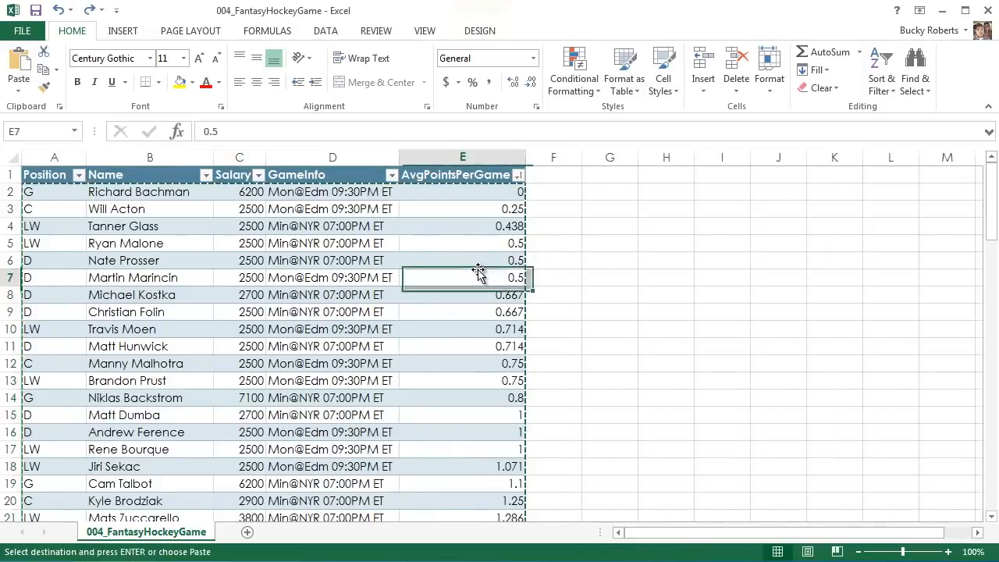
Select all data cells from within the table, extend the selection to the header row, and check its extent.
click(233, 280)
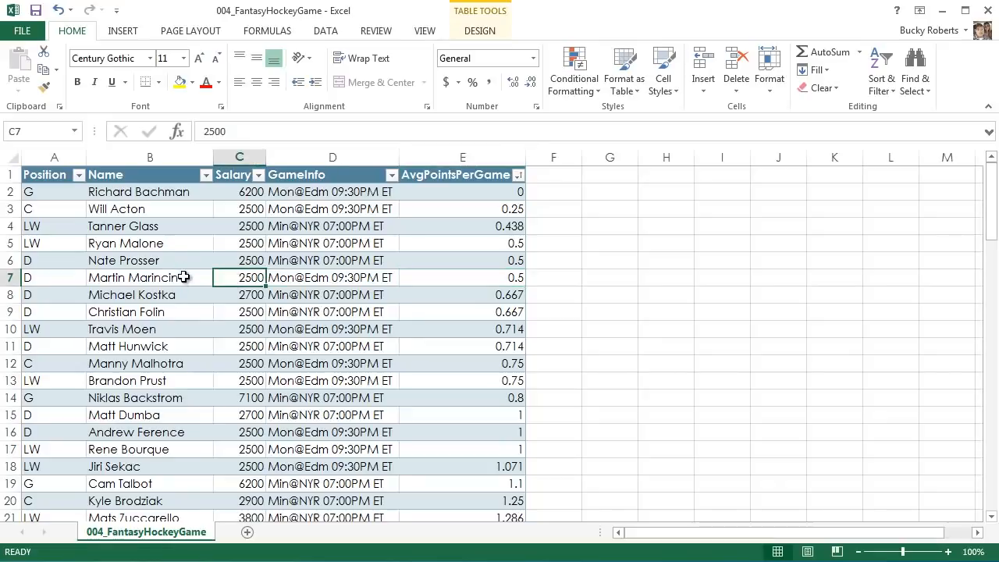
click(158, 282)
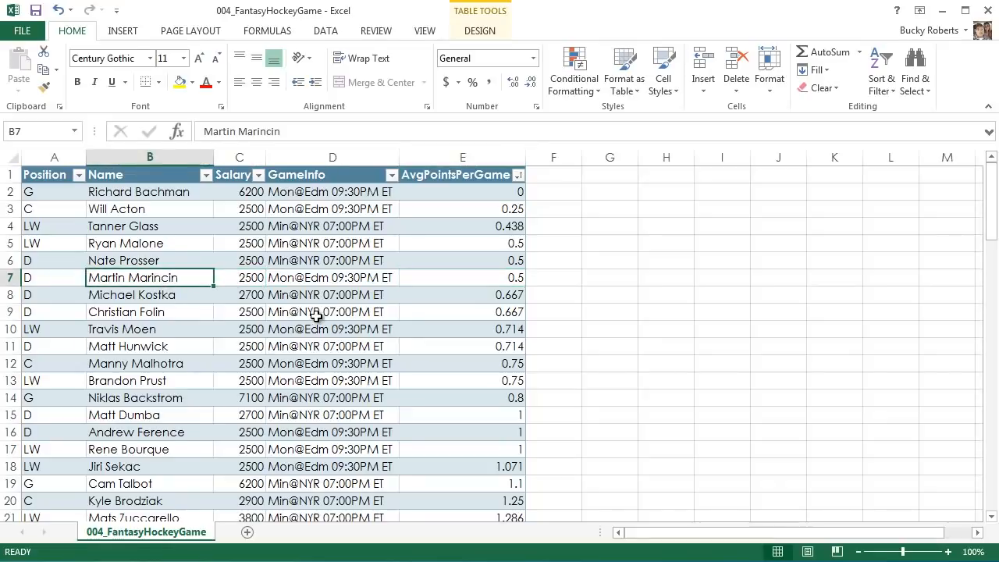
key(ctrl+a)
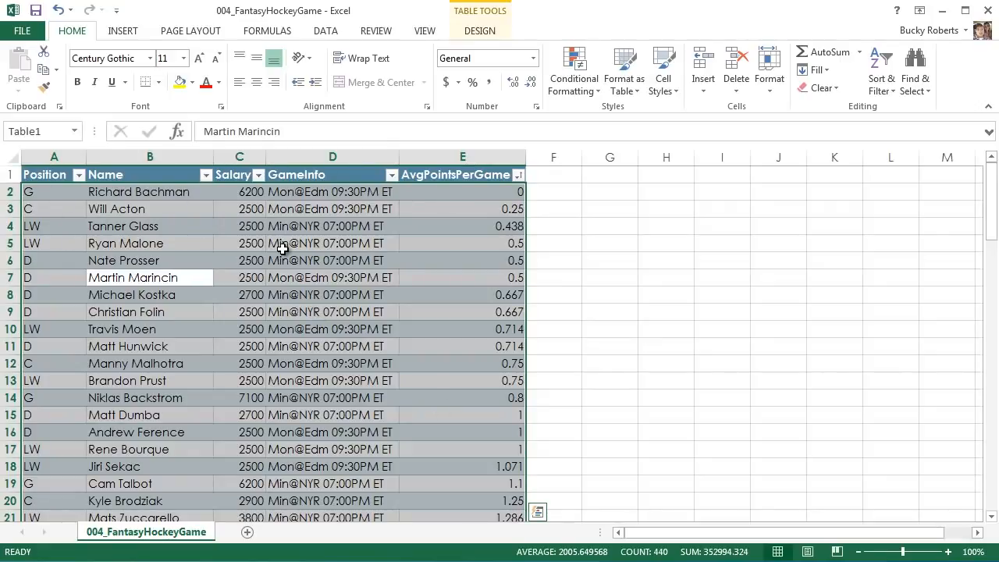
key(ctrl+a)
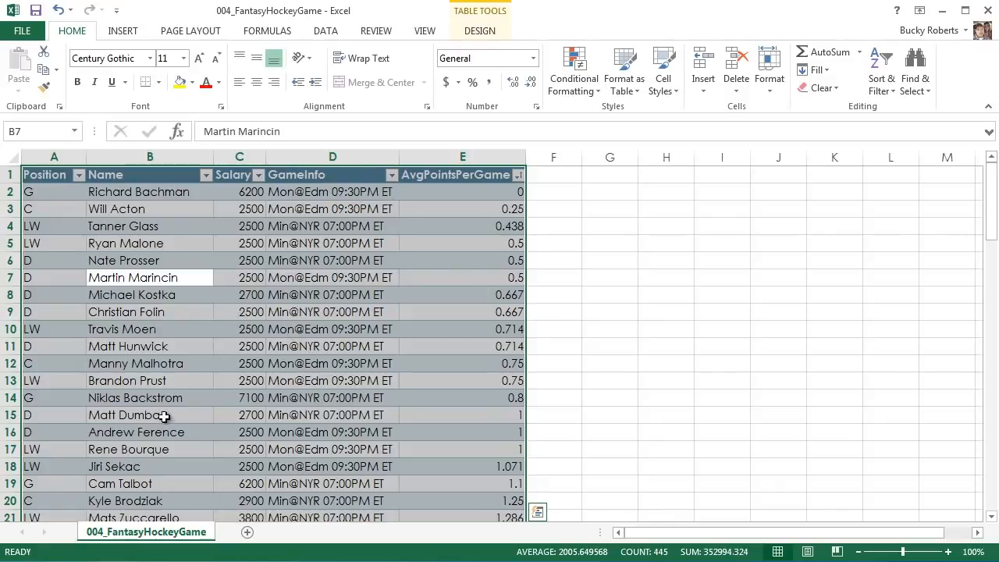
scroll(334, 306, down, 2)
scroll(261, 364, down, 2)
scroll(261, 363, up, 4)
Cut the entire table with its headers and paste it at A1 of a new worksheet.
right_click(312, 179)
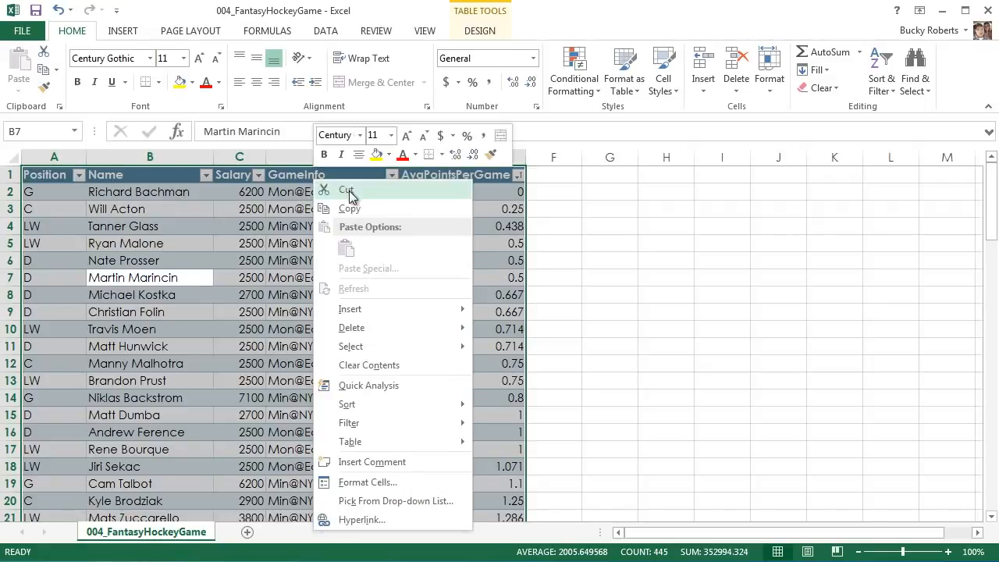
click(351, 193)
click(247, 531)
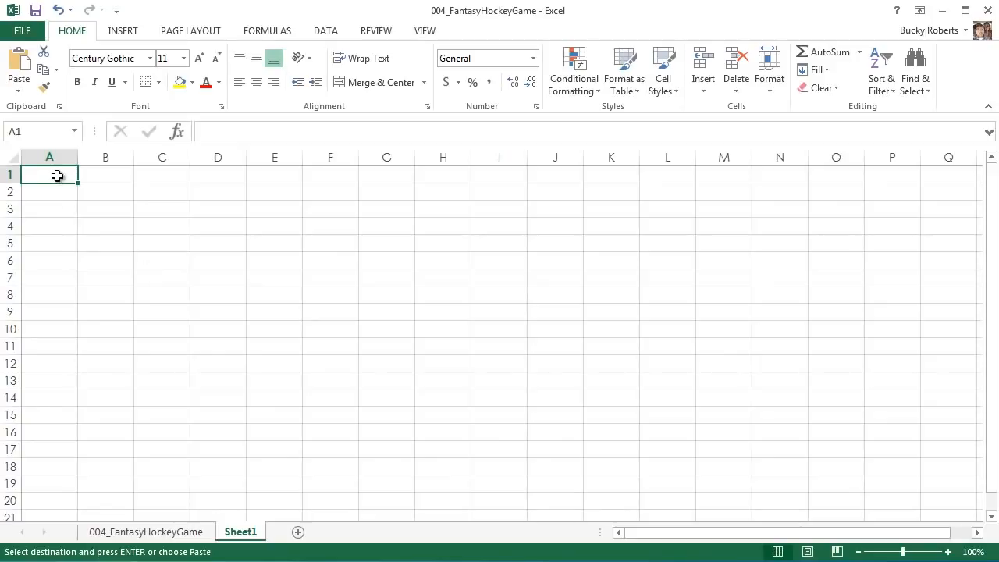
key(ctrl+v)
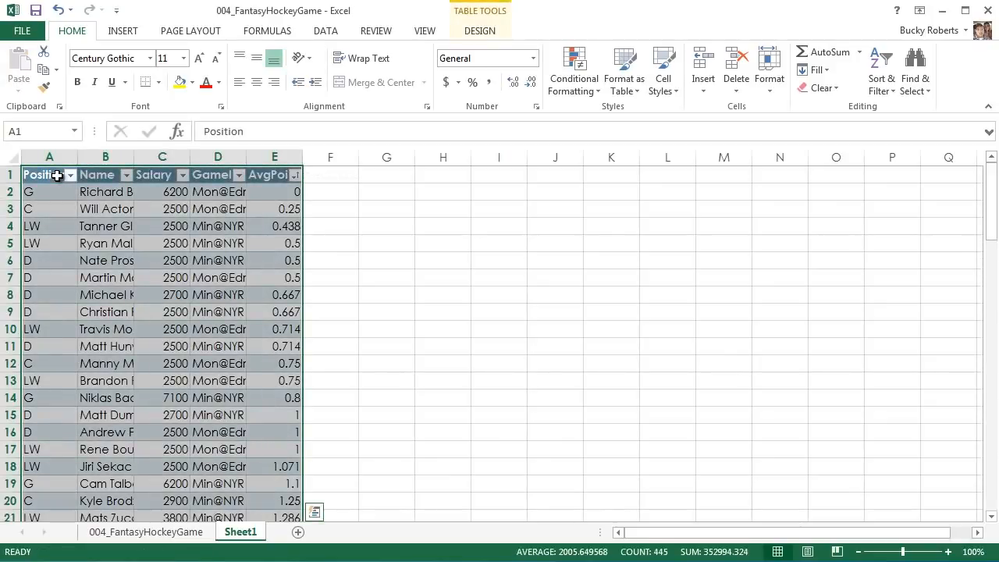
Return to the 004_FantasyHockeyGame sheet, undo the table's move to the new worksheet, and clear the cut selection.
click(187, 541)
click(309, 343)
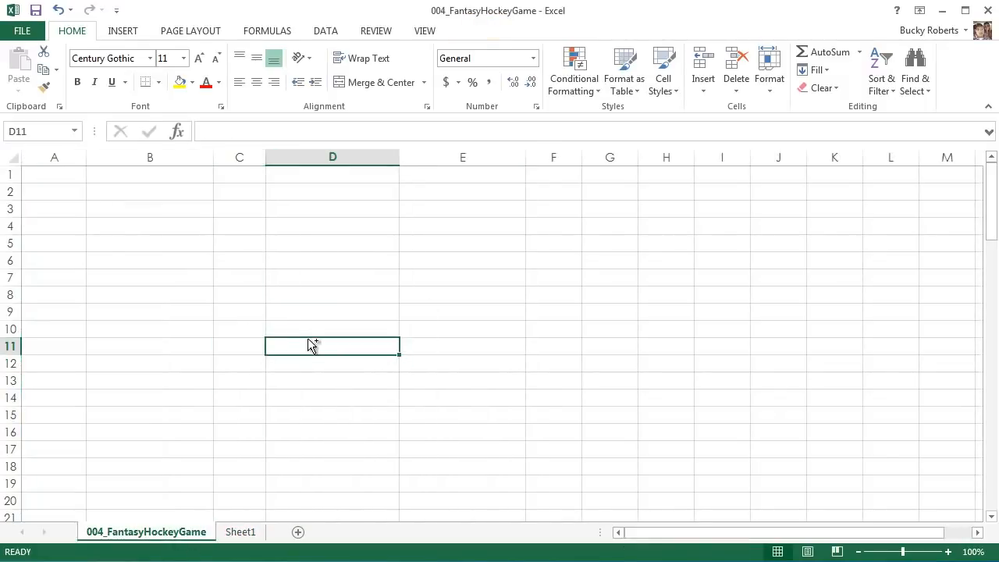
key(ctrl+z)
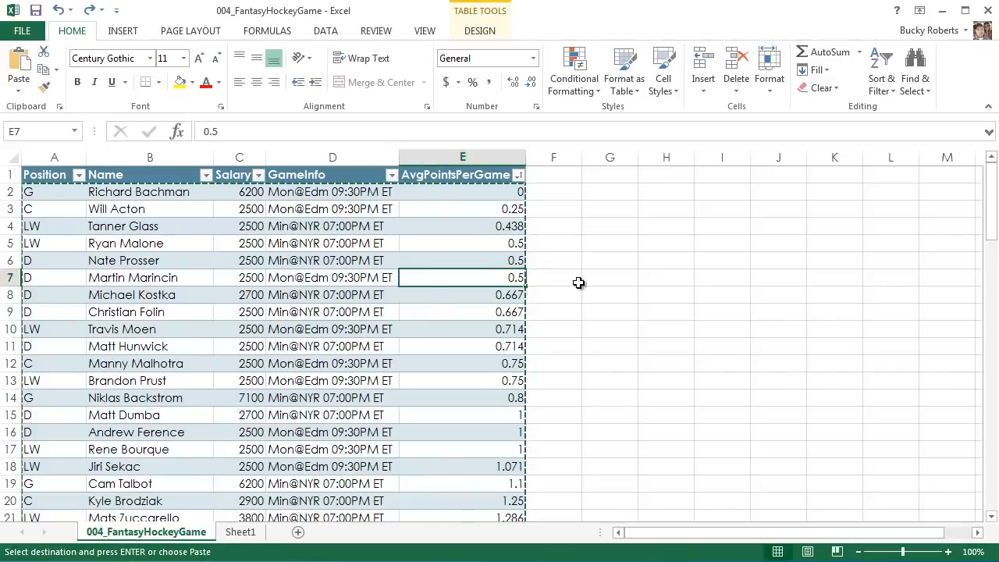
key(Escape)
click(354, 274)
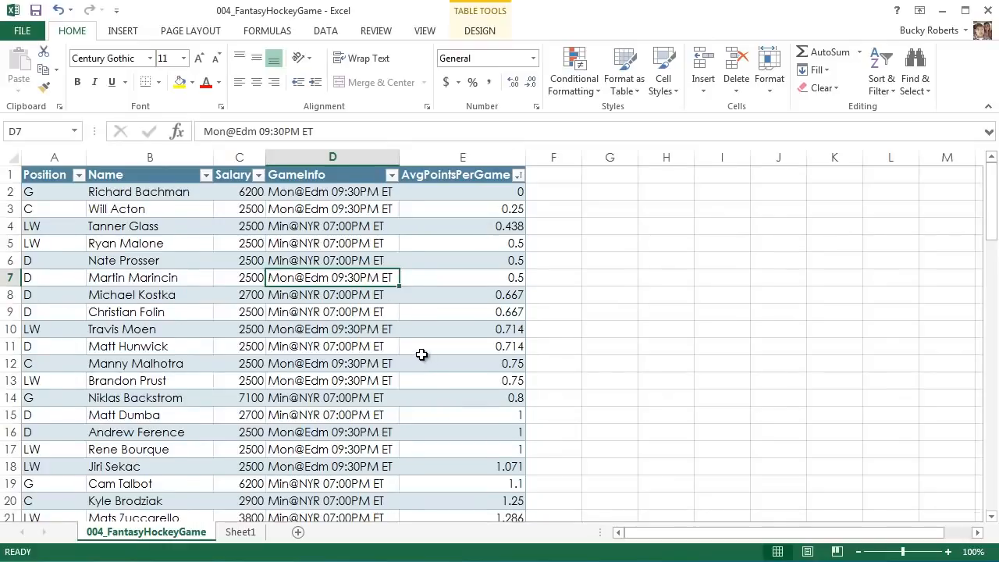
Zoom the worksheet out to 85% and look over the player rows.
scroll(421, 355, down, 1)
key(alt)
scroll(422, 354, down, 3)
click(551, 359)
scroll(550, 360, down, 2)
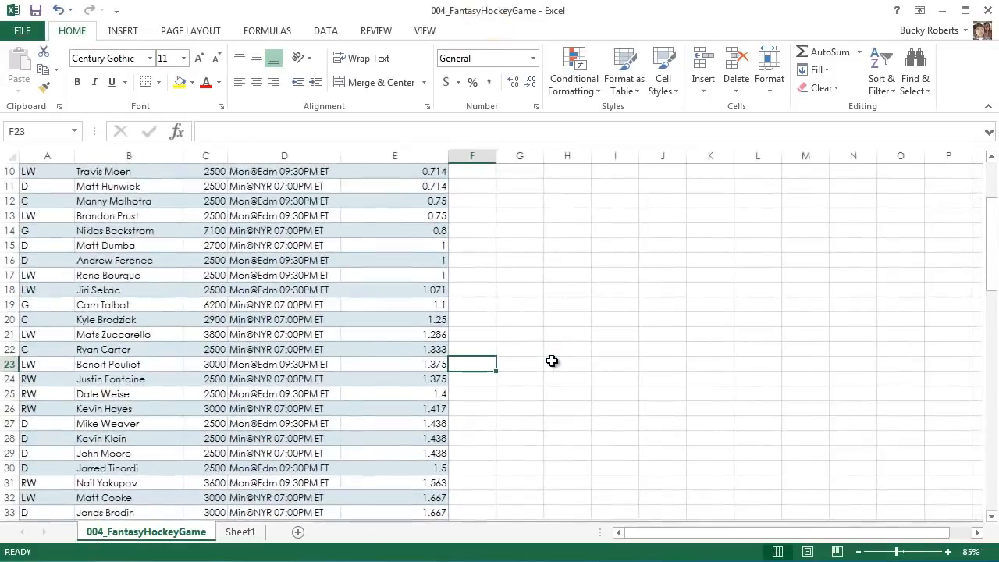
scroll(450, 369, up, 1)
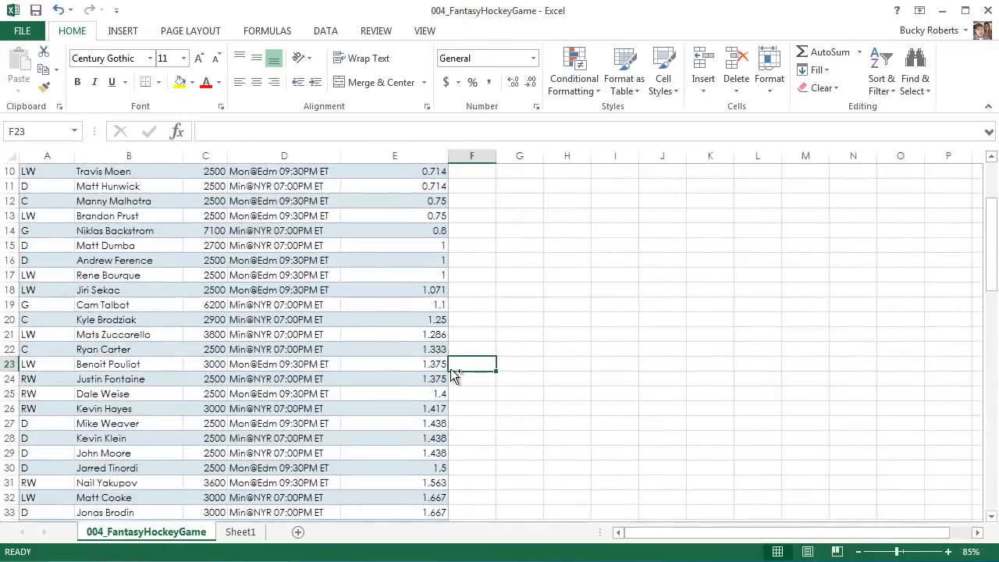
scroll(450, 368, up, 3)
click(493, 287)
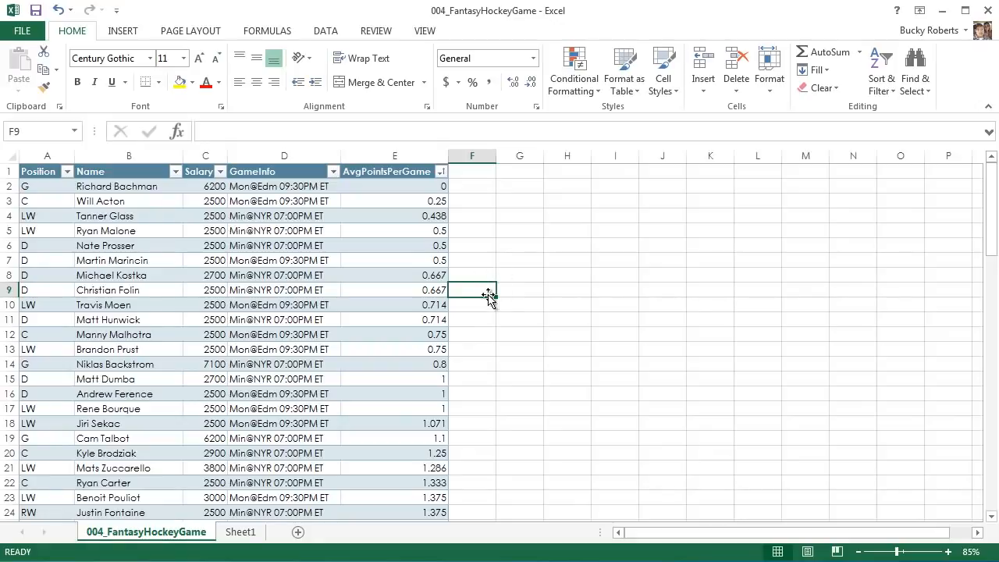
Try moving the entire table with its headers to start at J8, and undo the move.
click(150, 288)
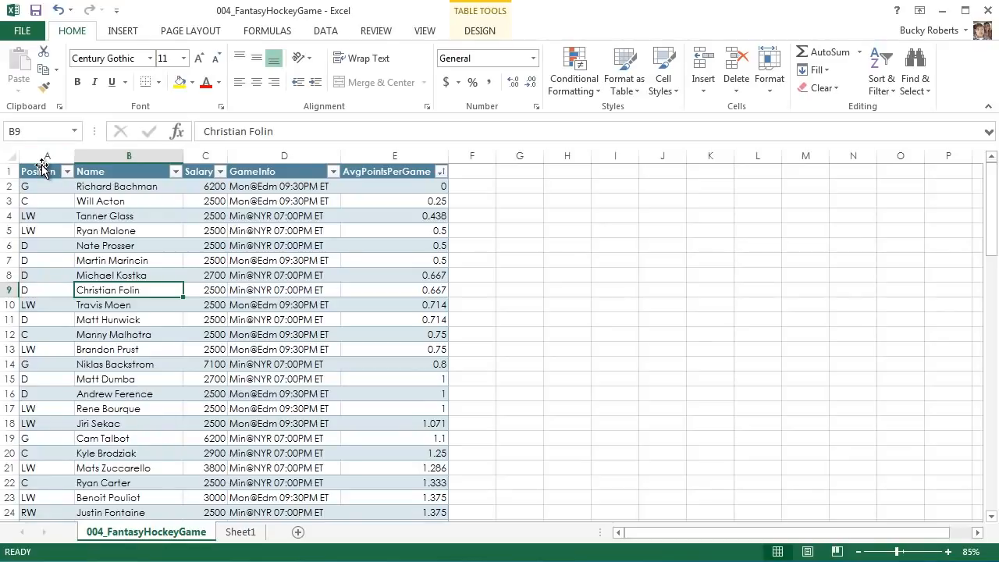
click(43, 166)
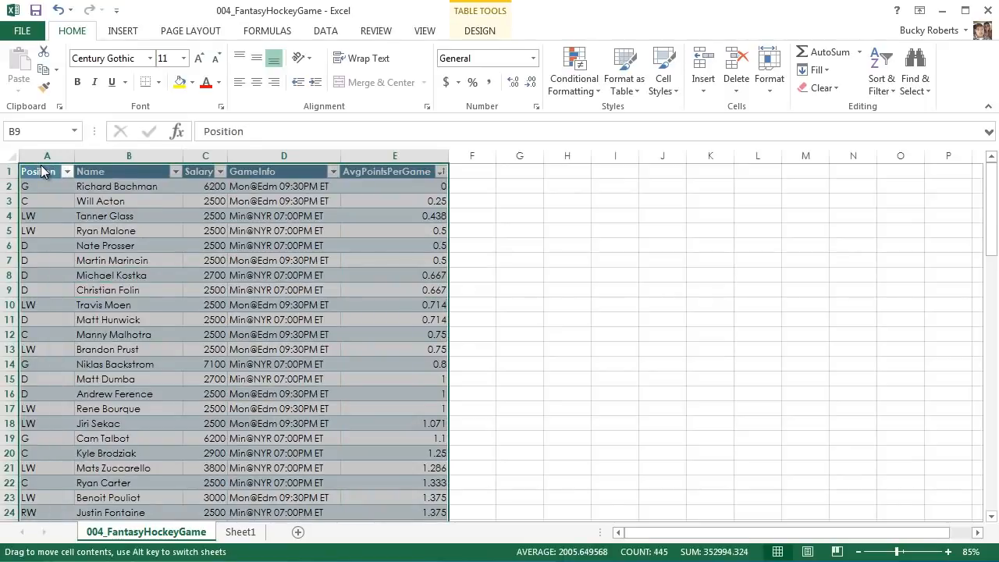
drag(43, 170, 659, 273)
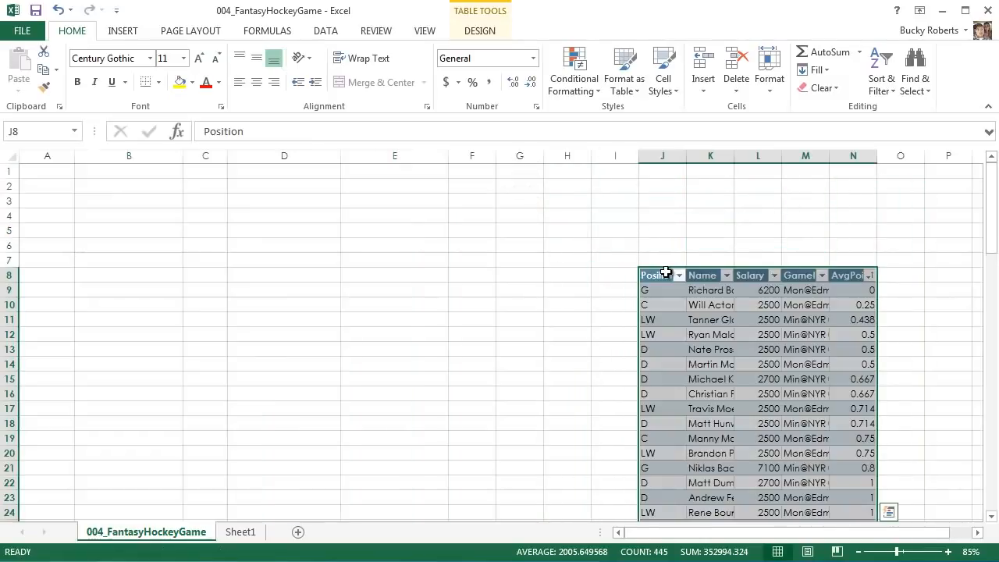
key(ctrl+z)
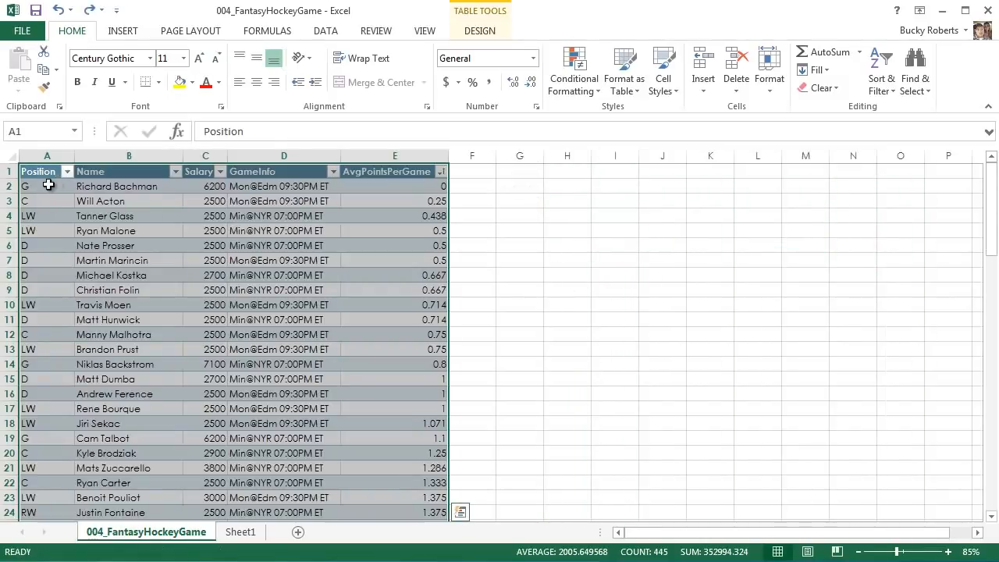
Try moving the entire table with its headers to start at H1, and undo the move.
click(88, 217)
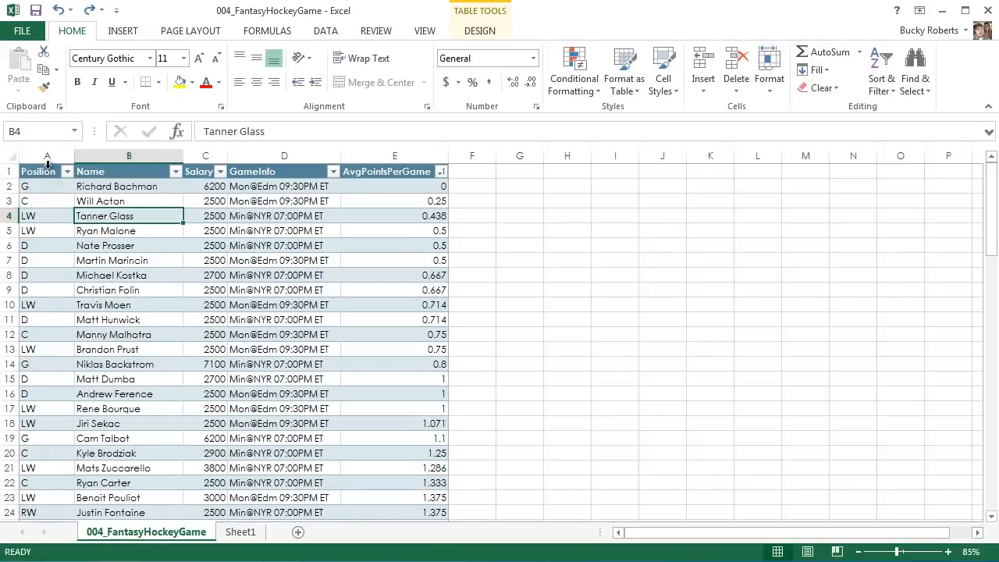
drag(48, 166, 564, 164)
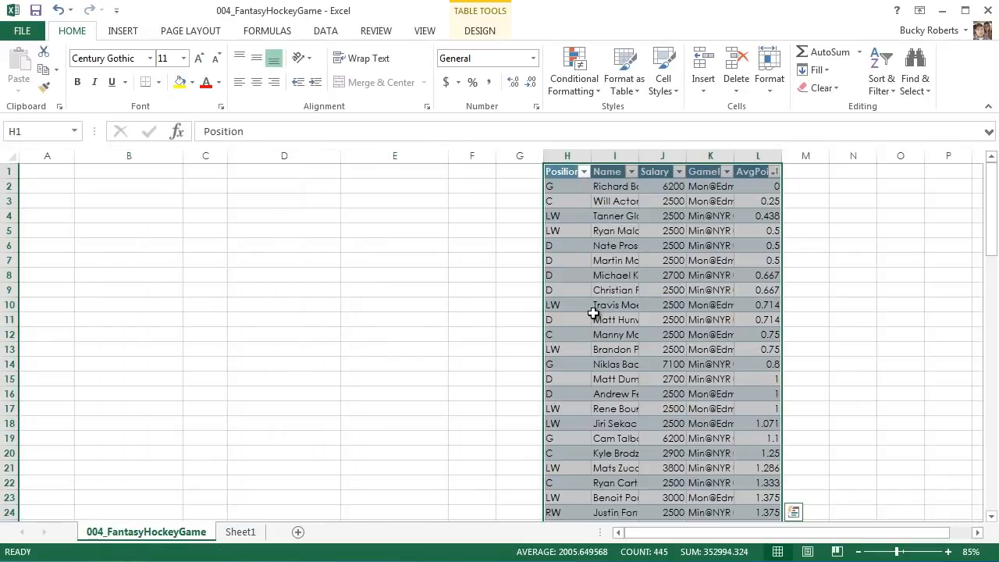
key(ctrl+z)
click(598, 286)
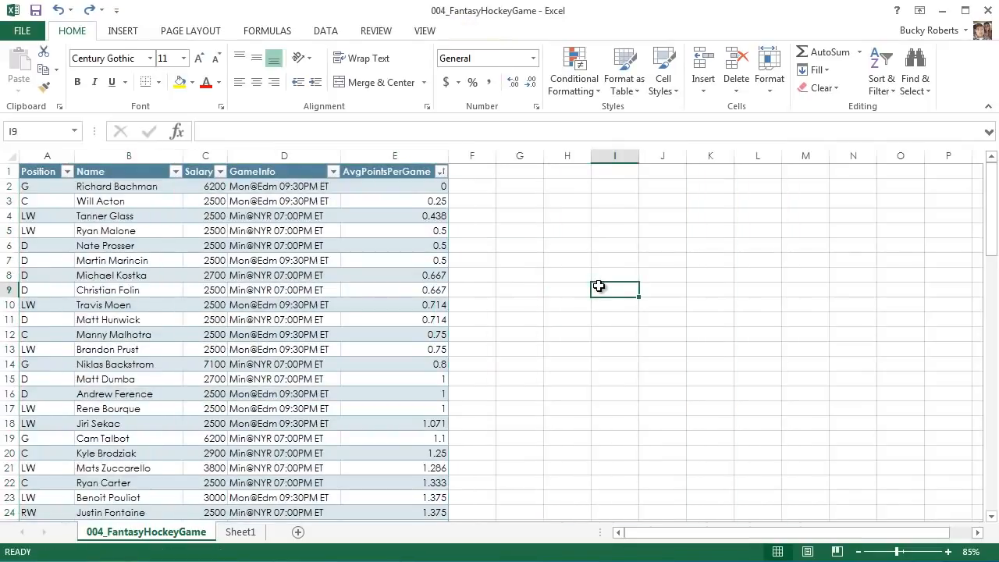